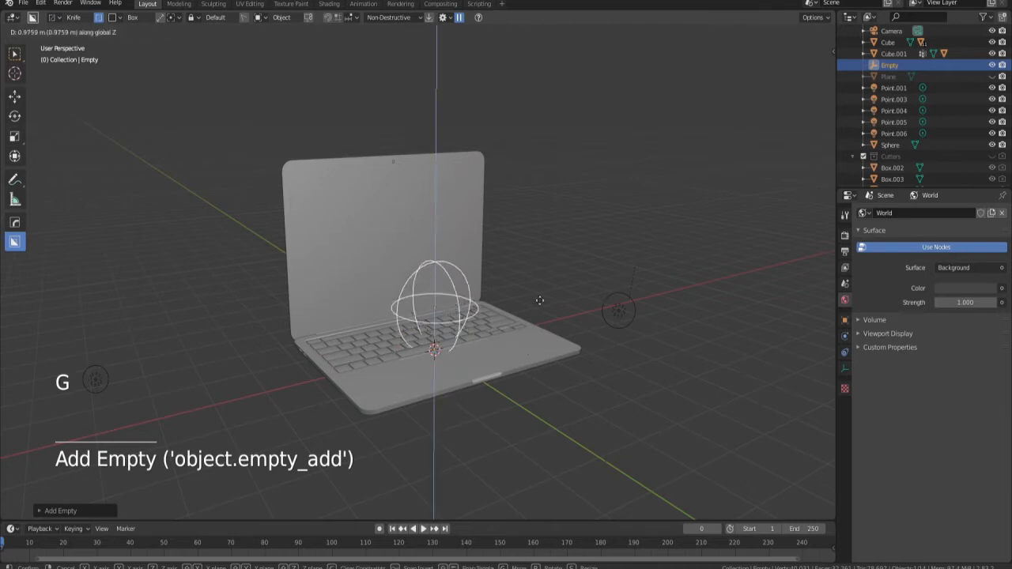
Raise the sphere empty along Z to the middle of the laptop screen and scale it to about 0.42.
{"action": "left_click", "coordinate": [538, 255]}
{"action": "key", "text": "s"}
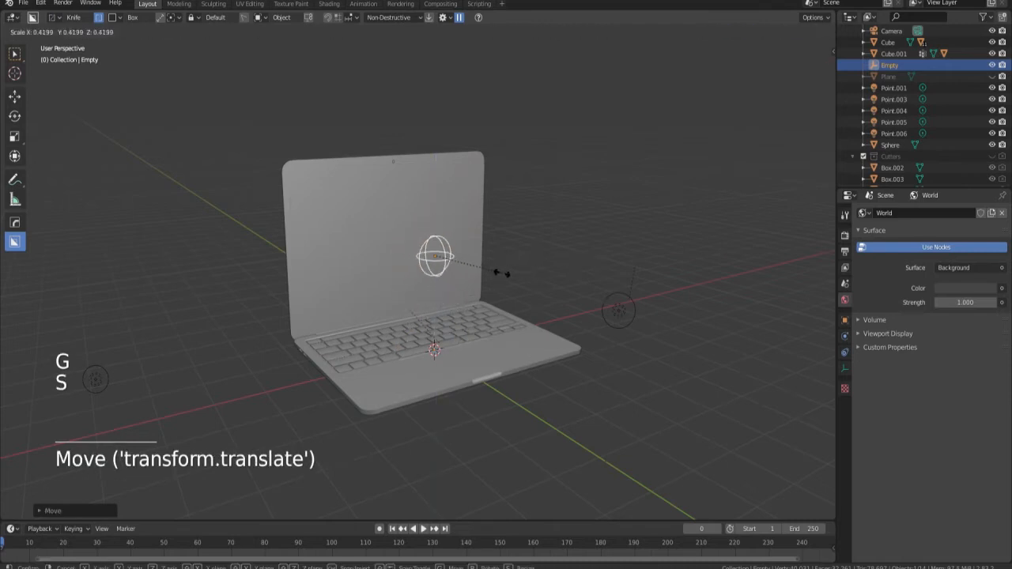
{"action": "left_click", "coordinate": [502, 271]}
Separate the selected display face of the laptop lid into its own object.
{"action": "left_click", "coordinate": [386, 266]}
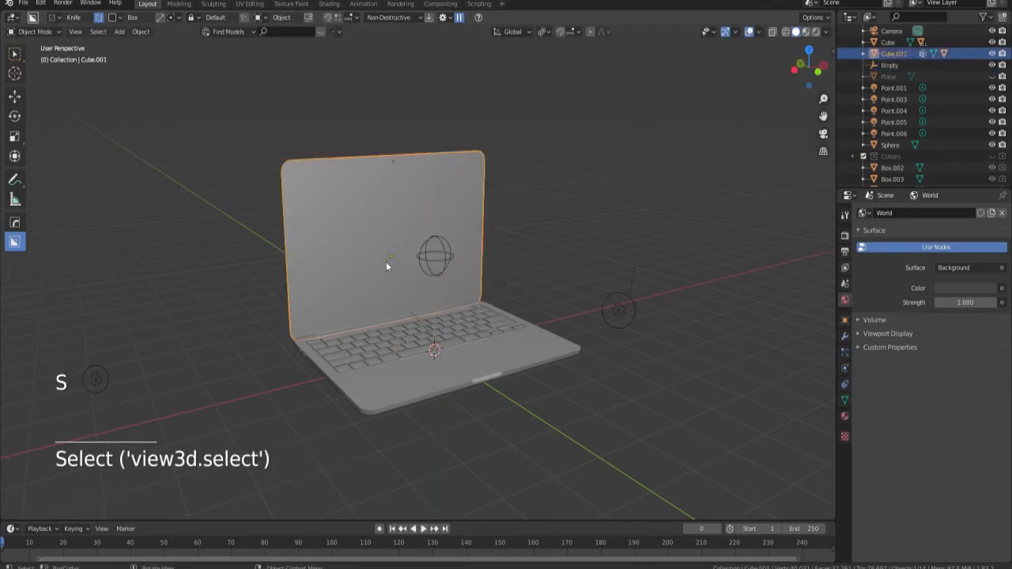
{"action": "key", "text": "Tab"}
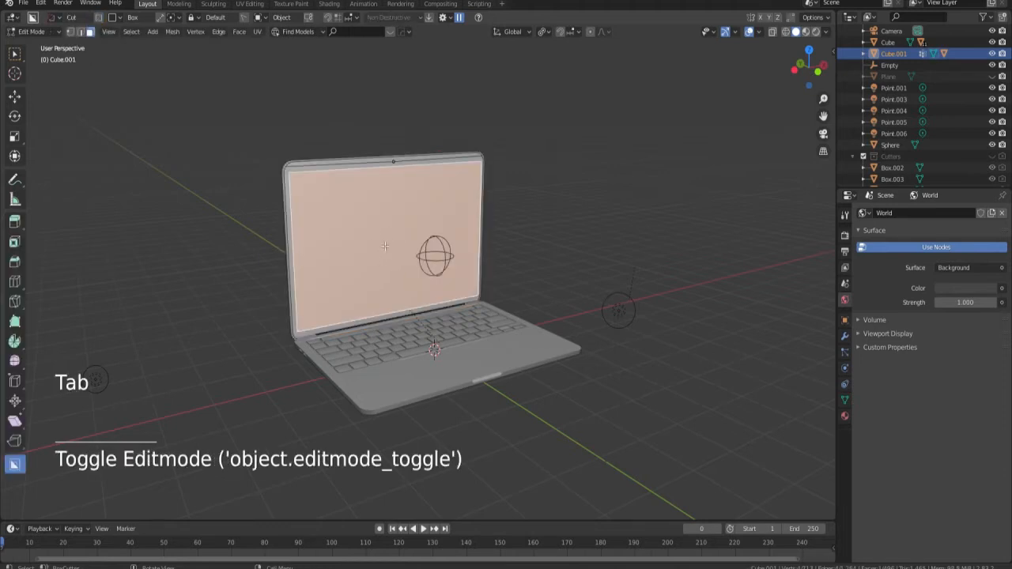
{"action": "key", "text": "p"}
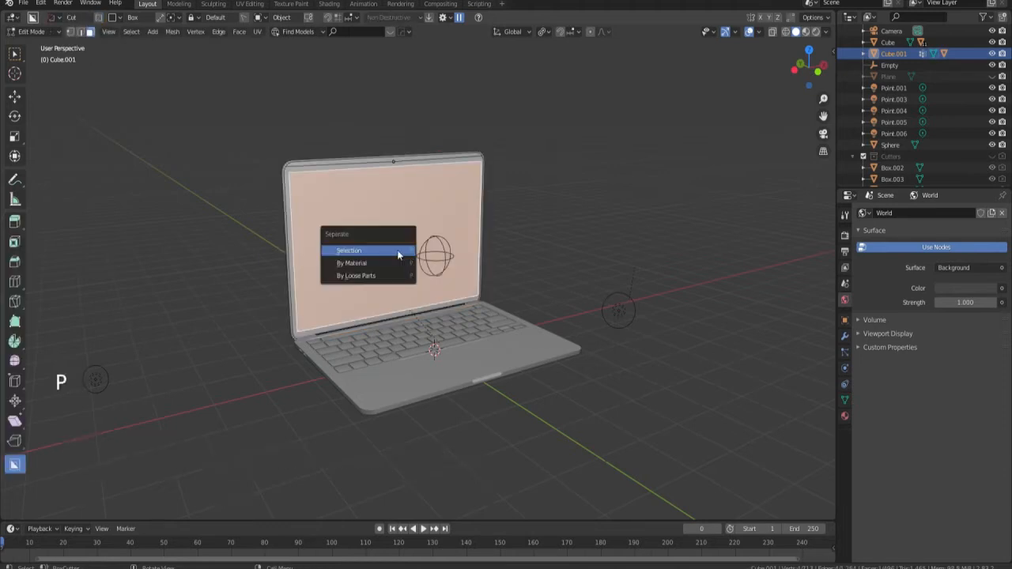
{"action": "left_click", "coordinate": [397, 249]}
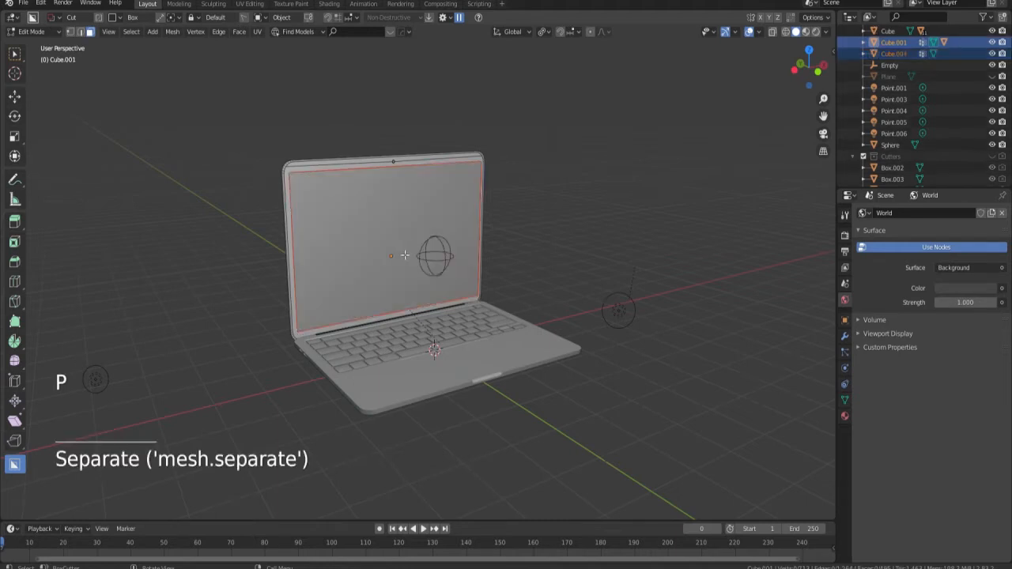
{"action": "key", "text": "Tab"}
Add an Image Texture node with screen.jpg to the separated display's screen material and connect its Color to Base Color.
{"action": "left_click", "coordinate": [352, 238]}
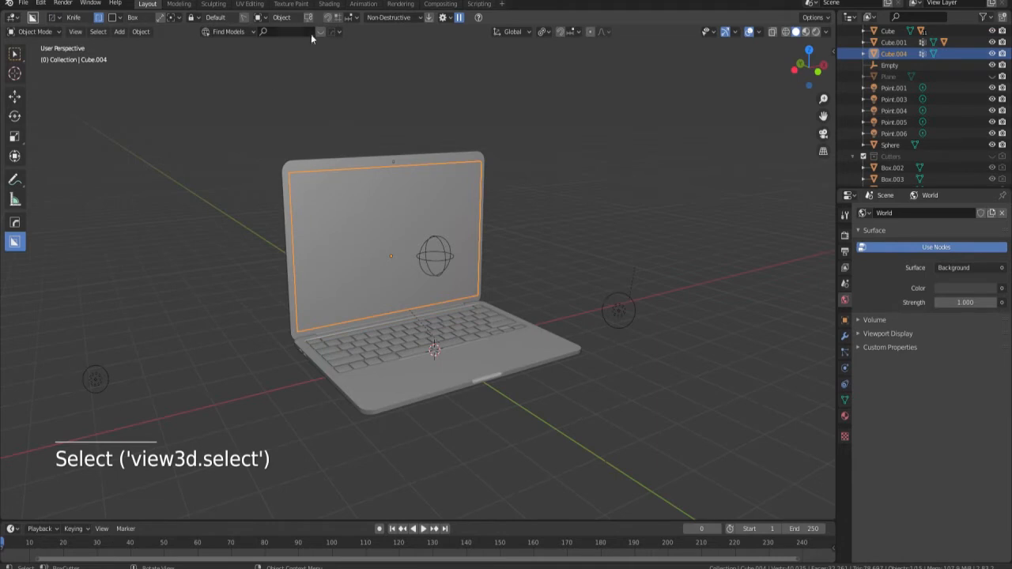
{"action": "left_click", "coordinate": [328, 4]}
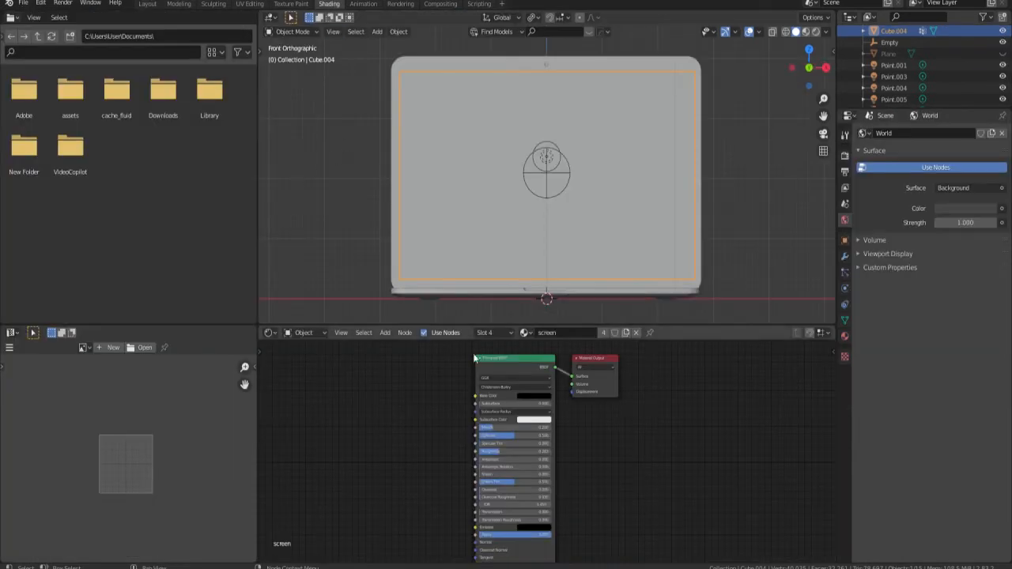
{"action": "key", "text": "shift+a"}
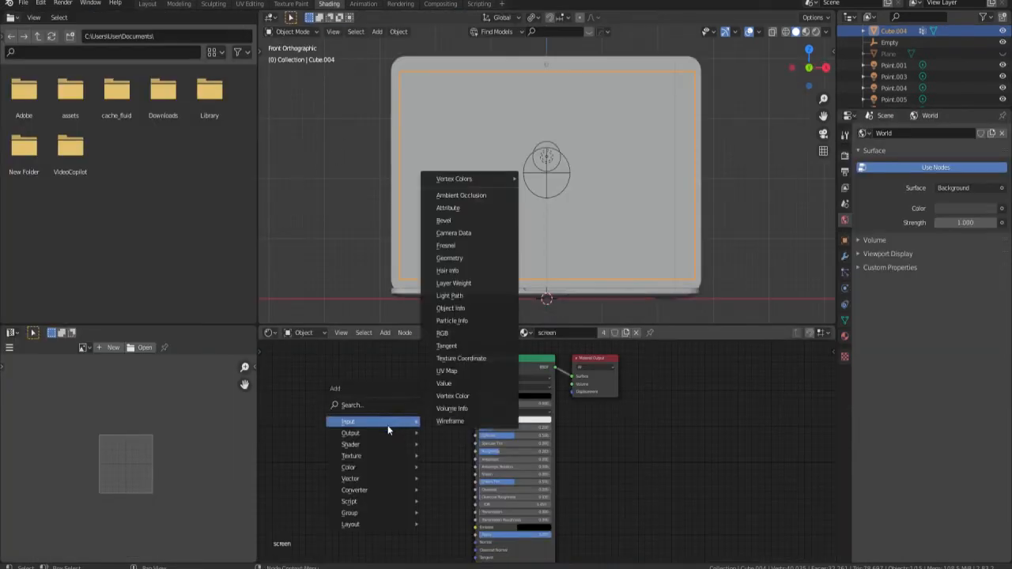
{"action": "mouse_move", "coordinate": [379, 459]}
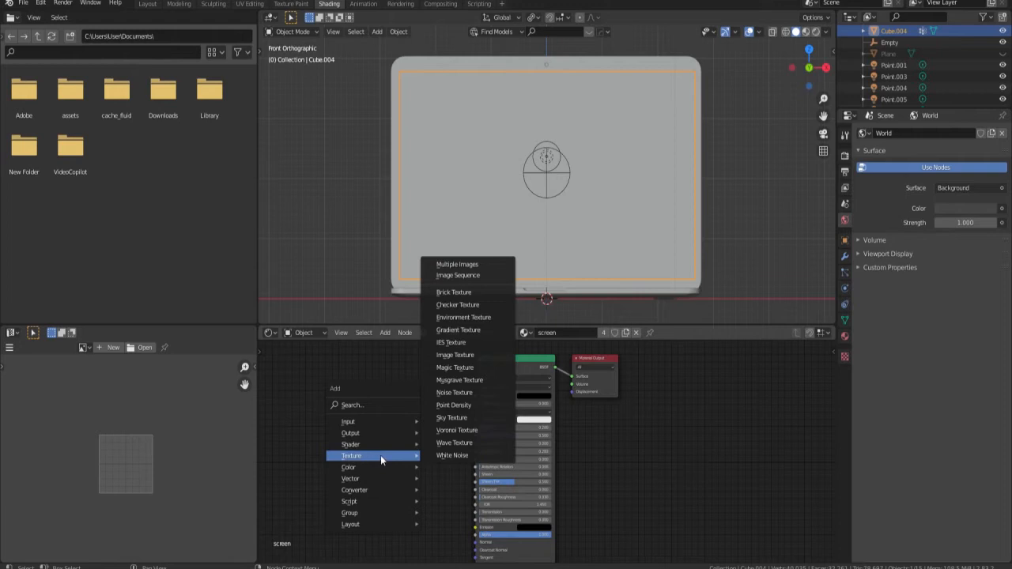
{"action": "left_click", "coordinate": [455, 356]}
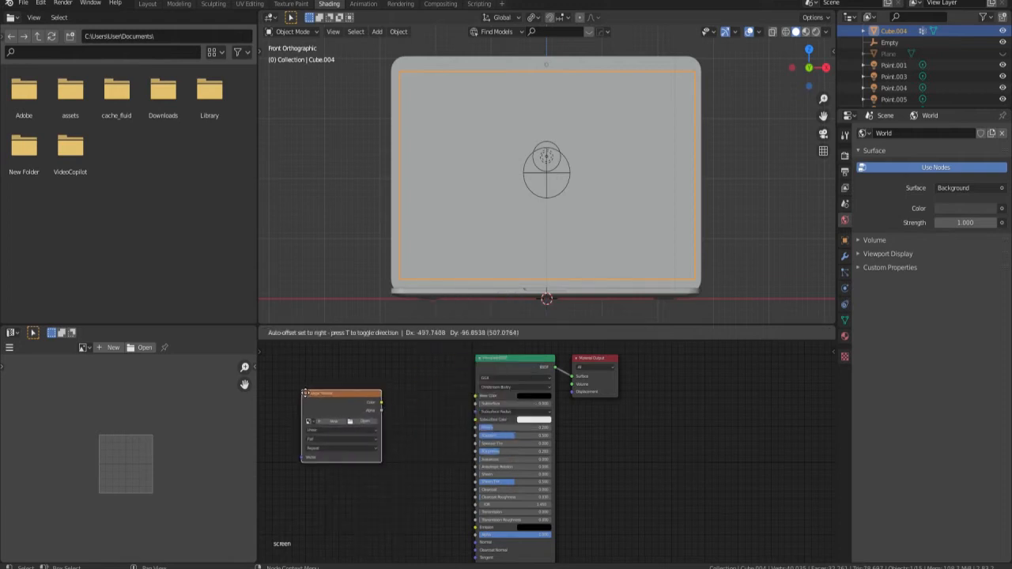
{"action": "left_click", "coordinate": [360, 382]}
{"action": "left_click_drag", "start_coordinate": [435, 393], "coordinate": [477, 395]}
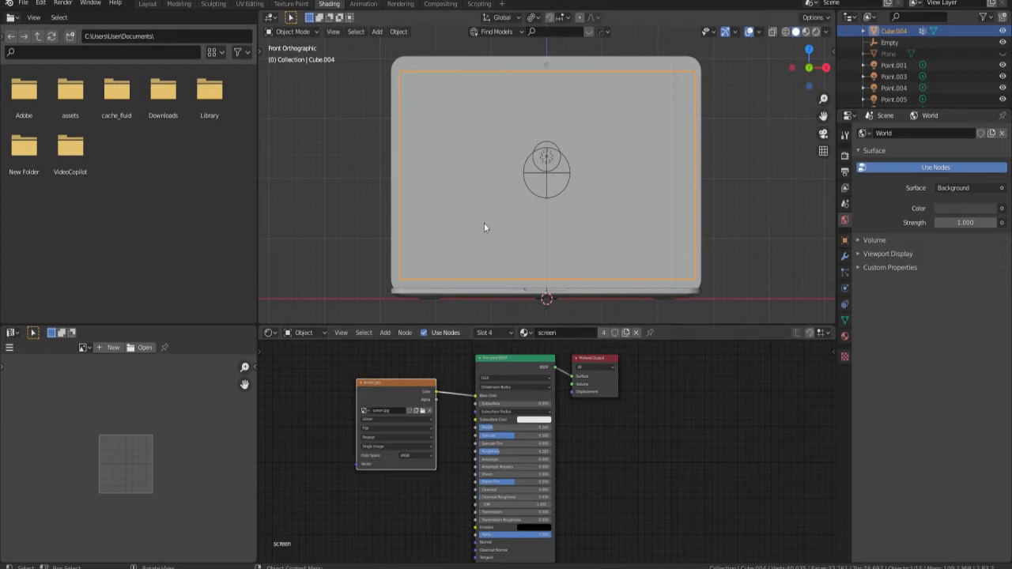
Preview the textured laptop display in Rendered shading and look at it from an angle.
{"action": "key", "text": "z"}
{"action": "left_click", "coordinate": [488, 99]}
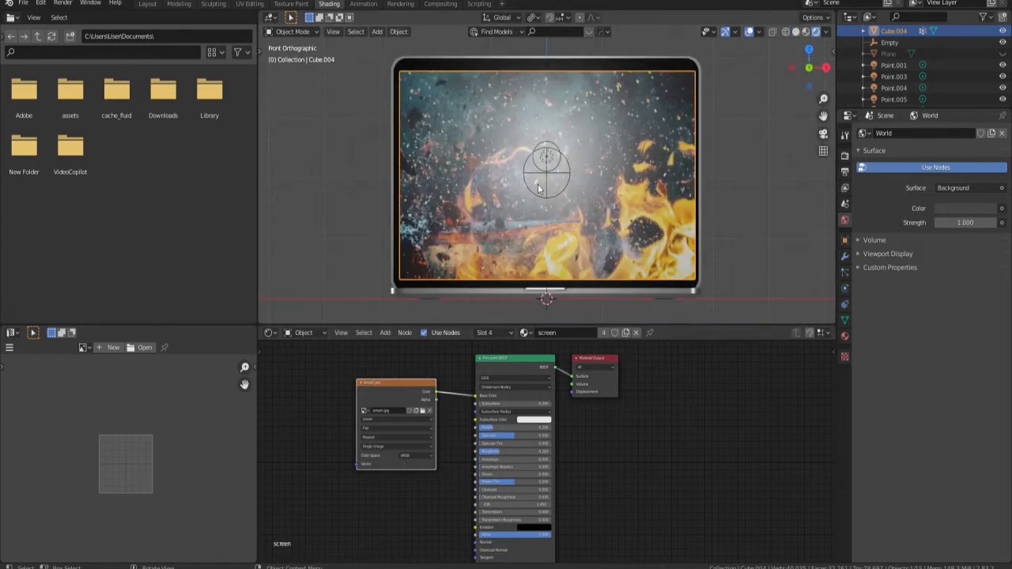
{"action": "mouse_move", "coordinate": [494, 104]}
{"action": "middle_mouse_down"}
{"action": "mouse_move", "coordinate": [515, 221]}
{"action": "mouse_move", "coordinate": [510, 212]}
{"action": "mouse_move", "coordinate": [502, 239]}
{"action": "middle_mouse_up"}
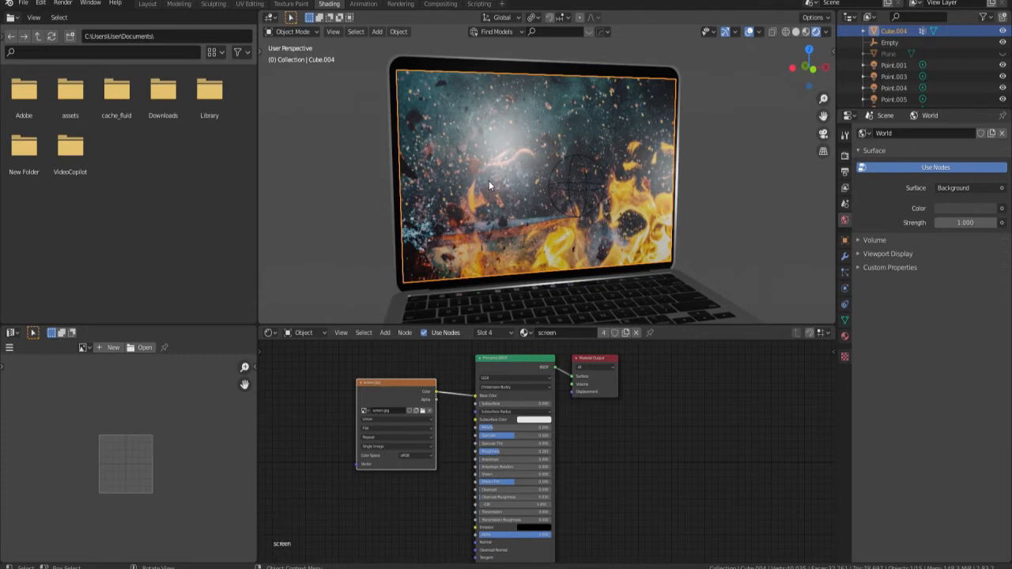
Shift the display face's whole UV island slightly over screen.jpg and try enlarging it.
{"action": "key", "text": "Tab"}
{"action": "key", "text": "a"}
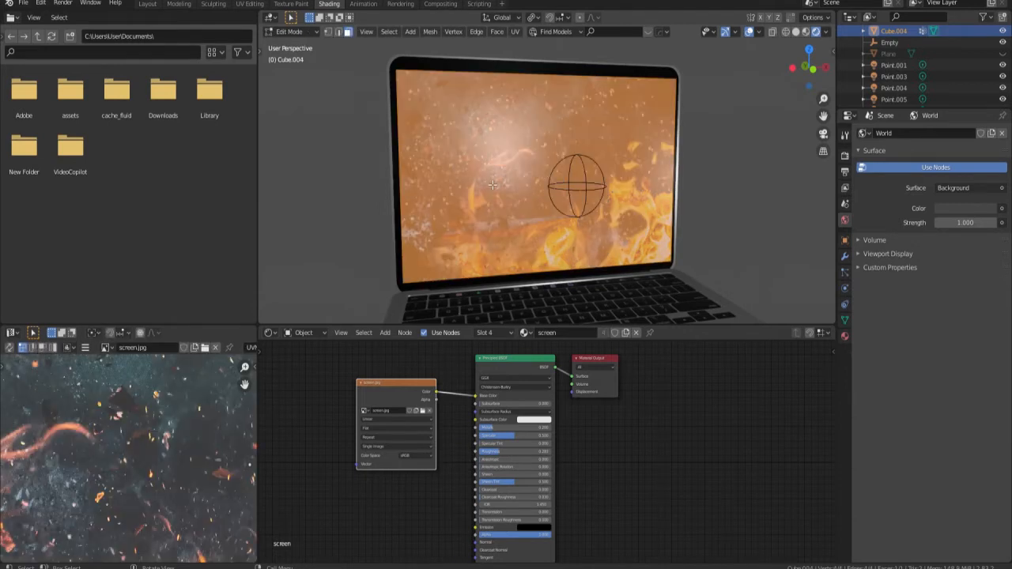
{"action": "scroll", "coordinate": [150, 452], "scroll_direction": "down", "scroll_amount": 5}
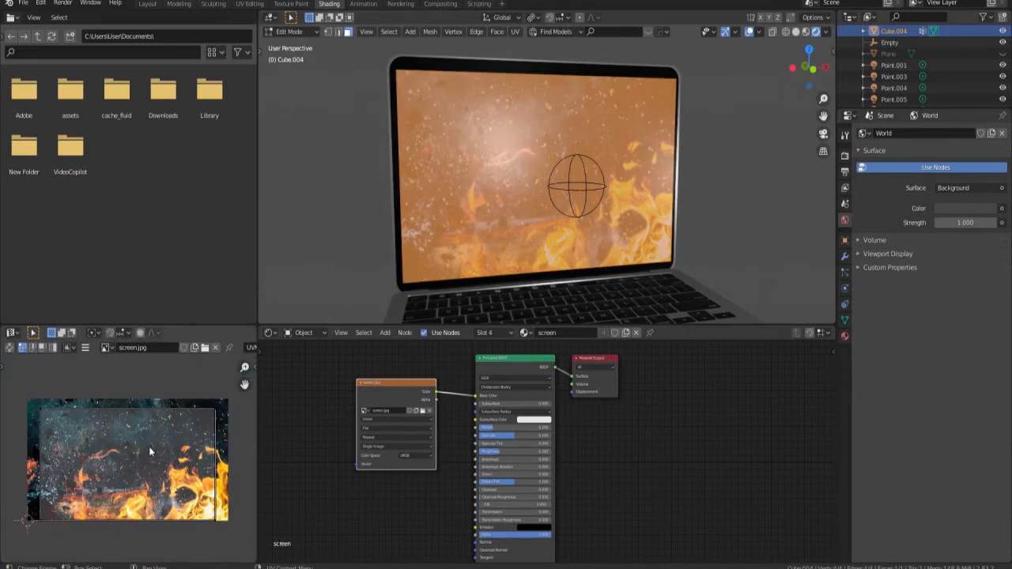
{"action": "key", "text": "a"}
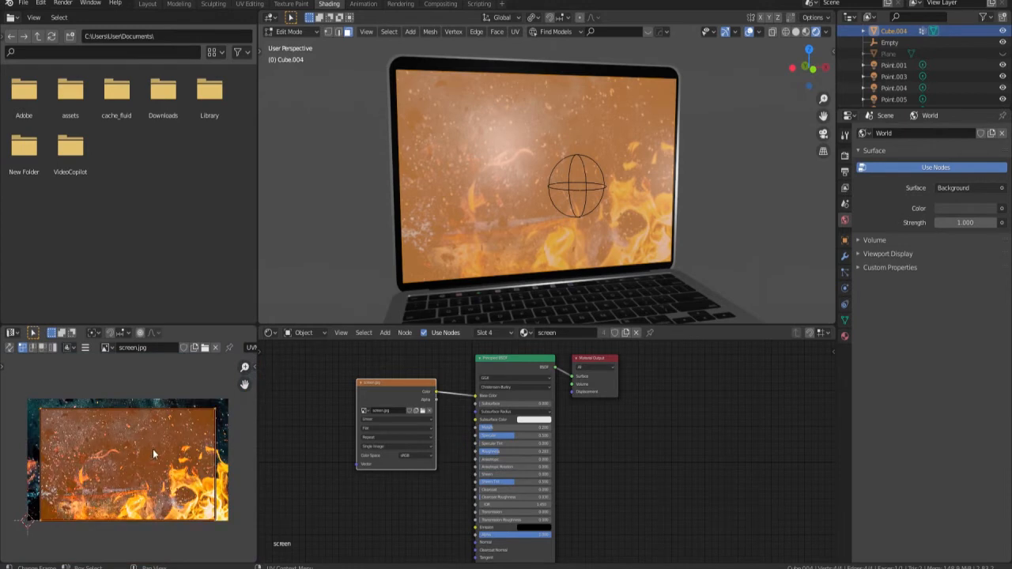
{"action": "key", "text": "g"}
{"action": "left_click", "coordinate": [150, 447]}
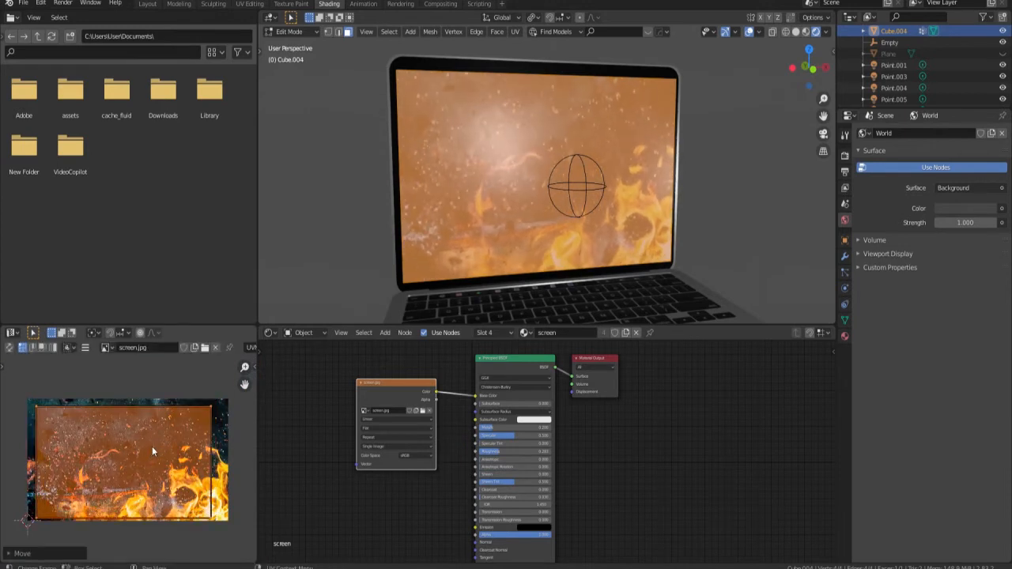
{"action": "key", "text": "s"}
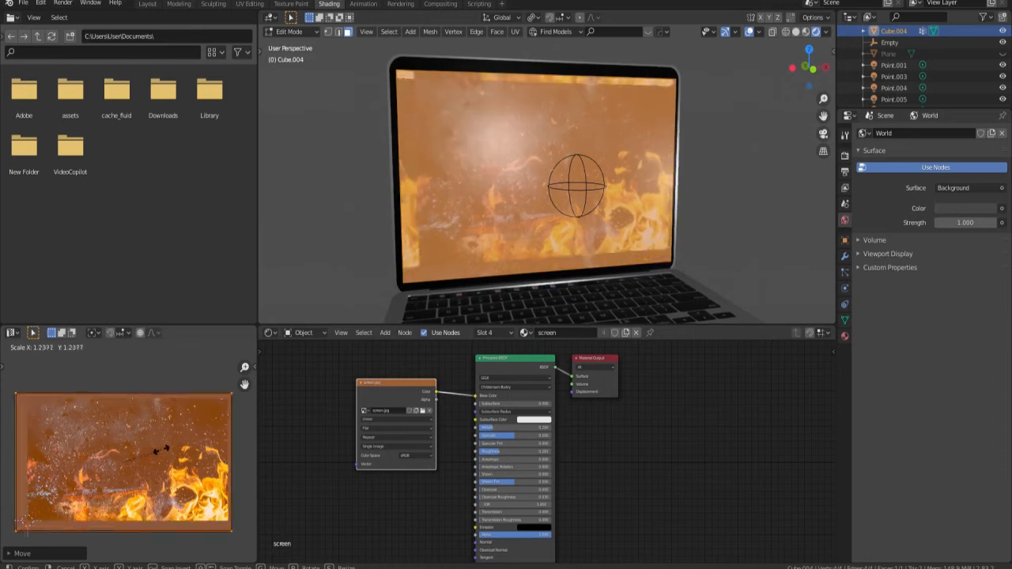
{"action": "left_click", "coordinate": [158, 451]}
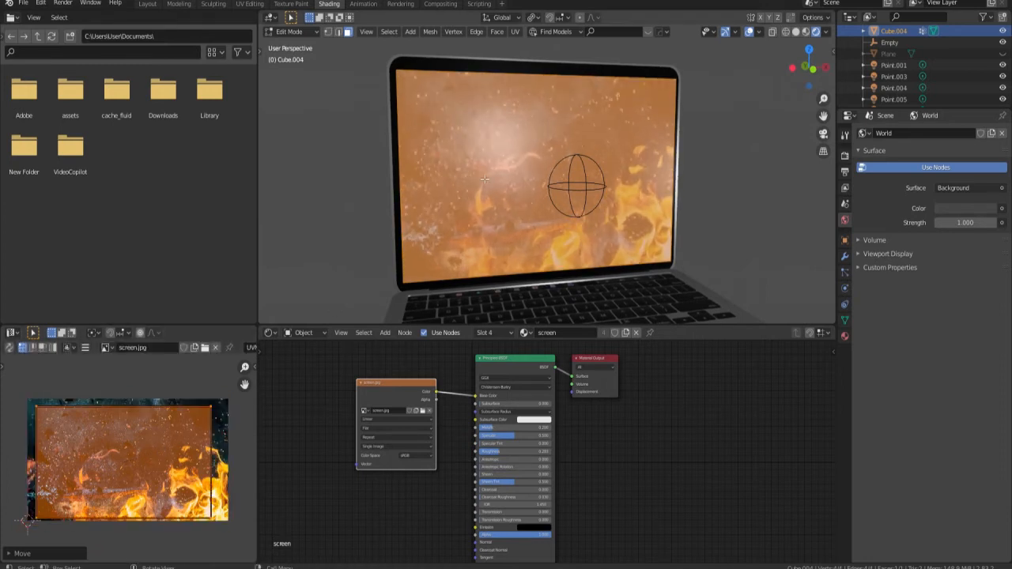
{"action": "key", "text": "Tab"}
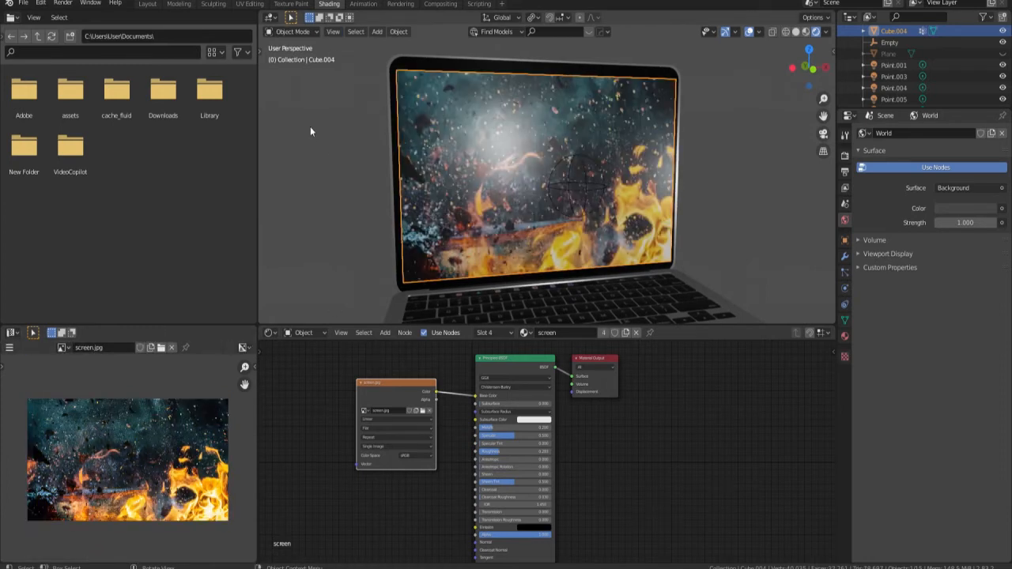
Return to the Layout workspace and show the laptop in Rendered shading.
{"action": "left_click", "coordinate": [148, 4]}
{"action": "key", "text": "z"}
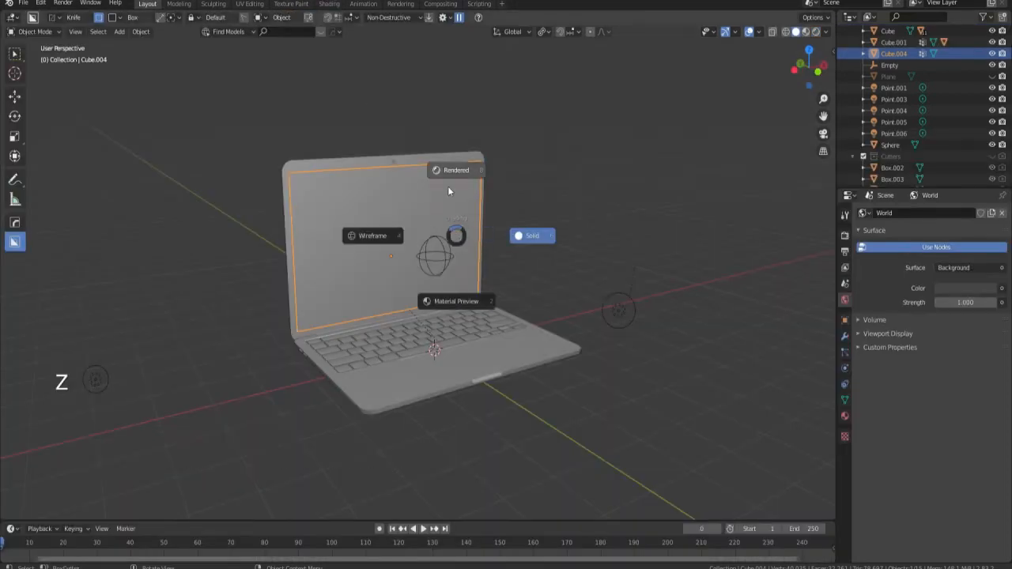
{"action": "left_click", "coordinate": [453, 164]}
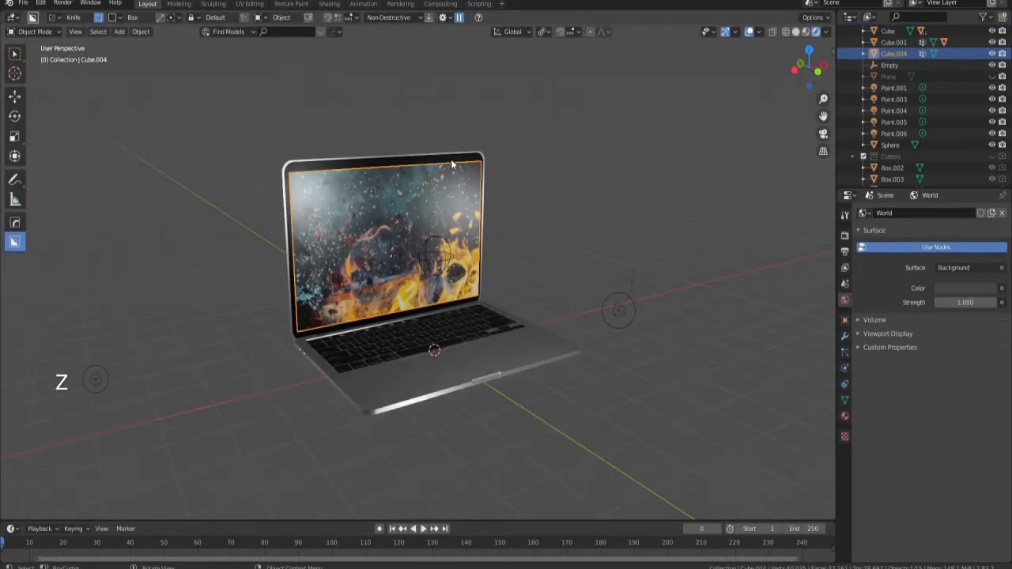
{"action": "scroll", "coordinate": [355, 250], "scroll_direction": "up", "scroll_amount": 3}
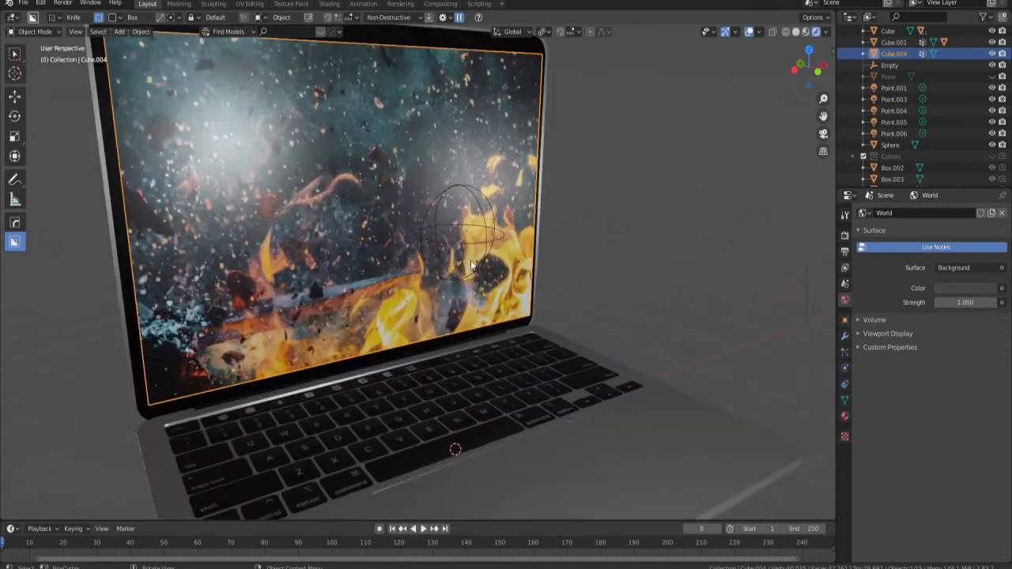
Subdivide the display face repeatedly into a dense grid of 1,024 faces.
{"action": "key", "text": "Tab"}
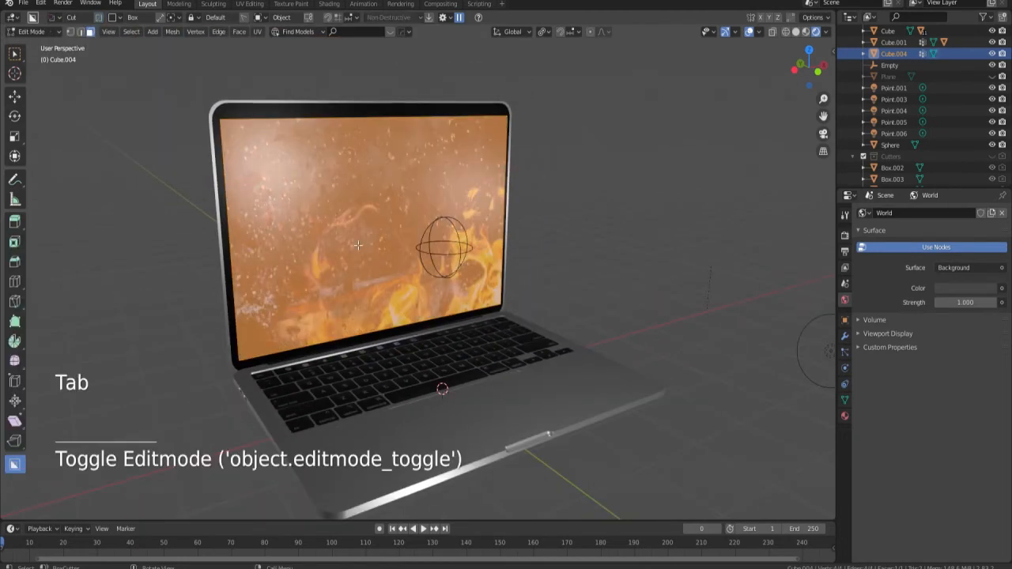
{"action": "middle_click_drag", "start_coordinate": [373, 245], "coordinate": [348, 238]}
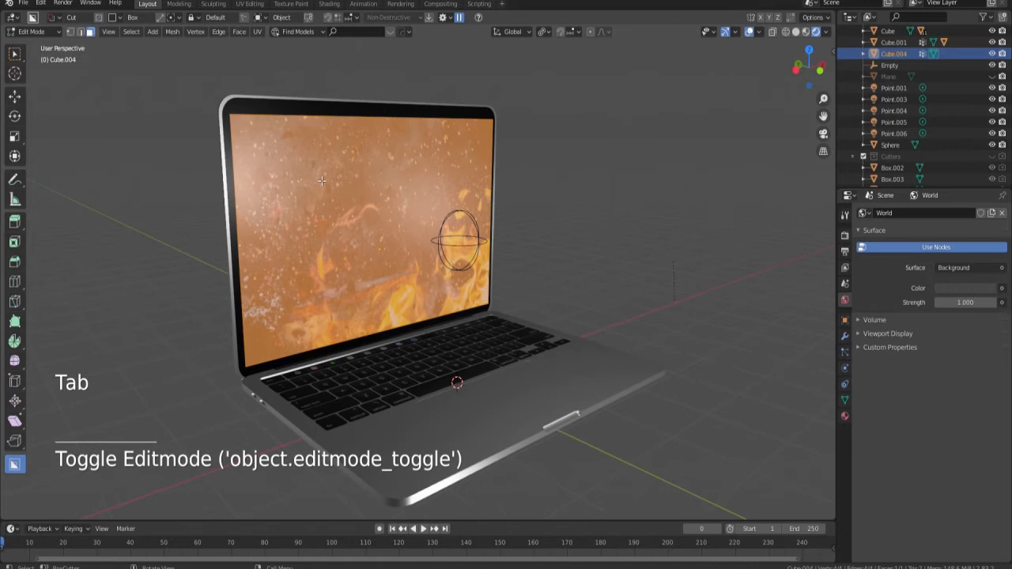
{"action": "right_click", "coordinate": [373, 214]}
{"action": "left_click", "coordinate": [373, 214]}
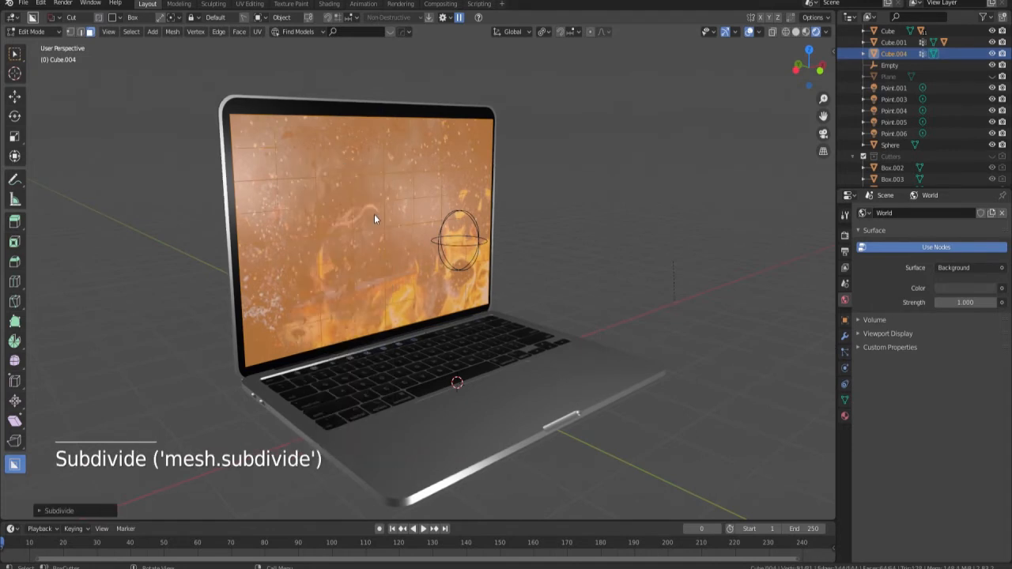
{"action": "right_click", "coordinate": [375, 214]}
{"action": "left_click", "coordinate": [375, 214]}
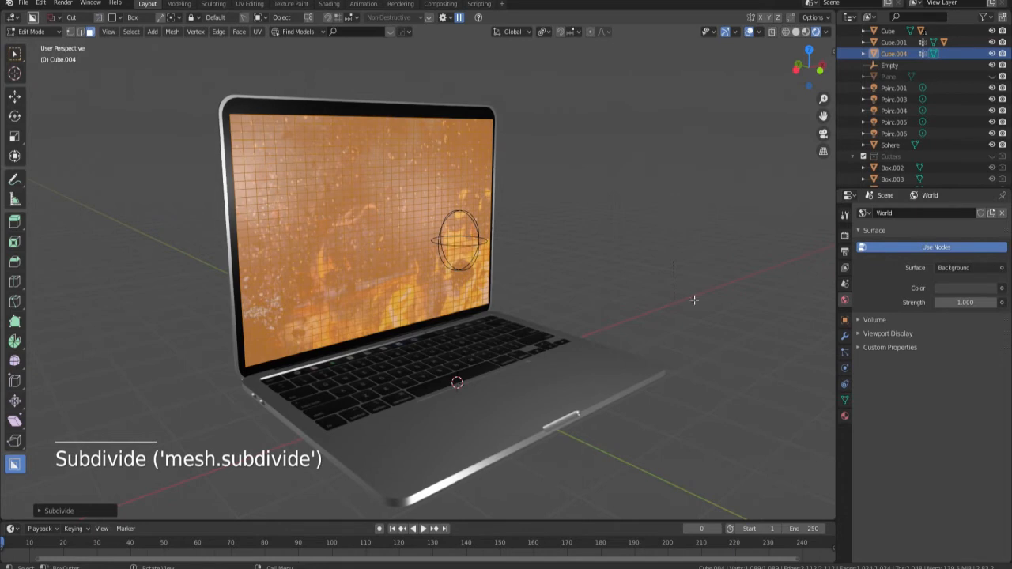
Replace the display's HardOps vertex group with a new group and assign all the display's vertices to it.
{"action": "left_click", "coordinate": [846, 401]}
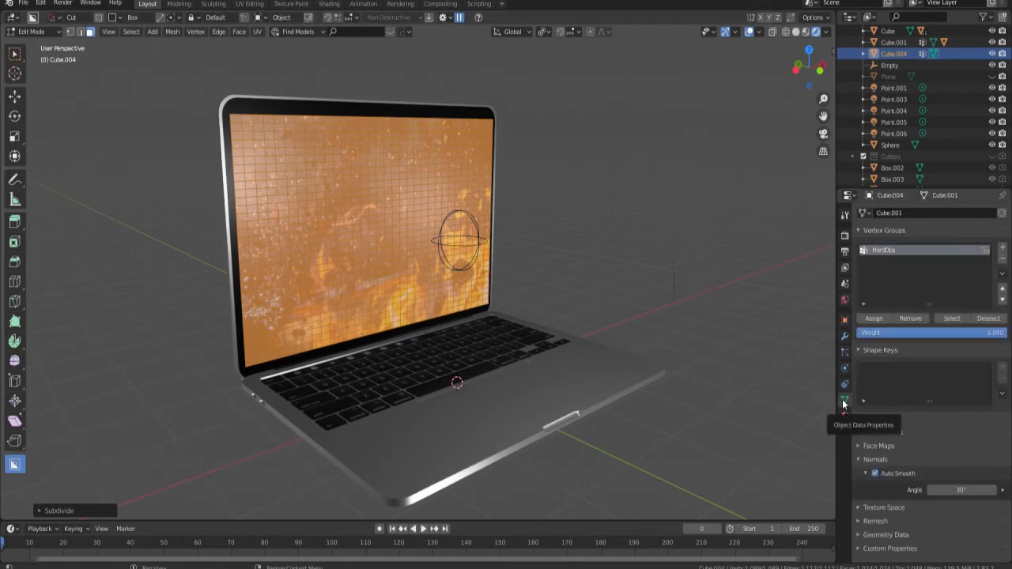
{"action": "left_click", "coordinate": [1003, 260]}
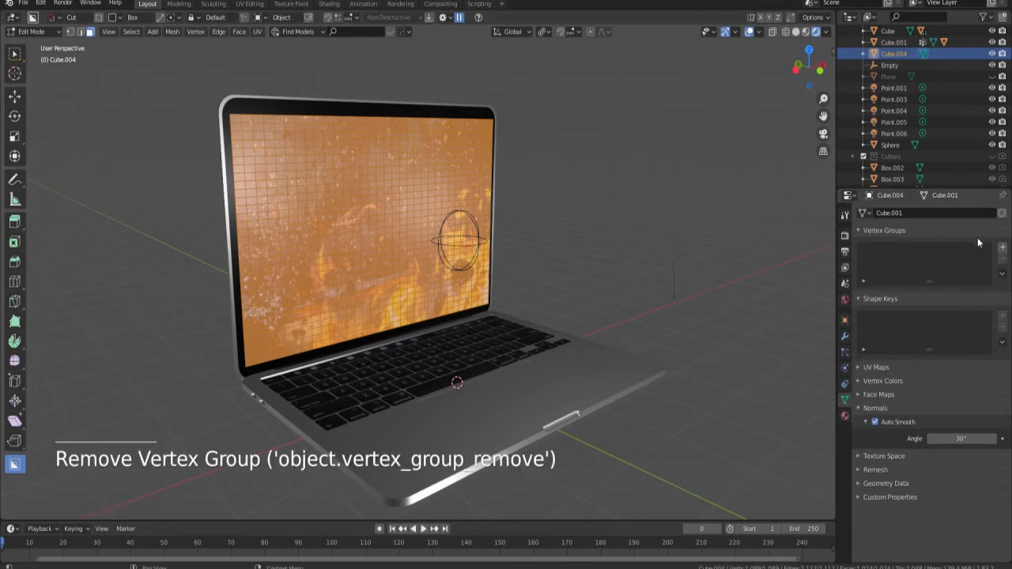
{"action": "left_click", "coordinate": [1002, 247]}
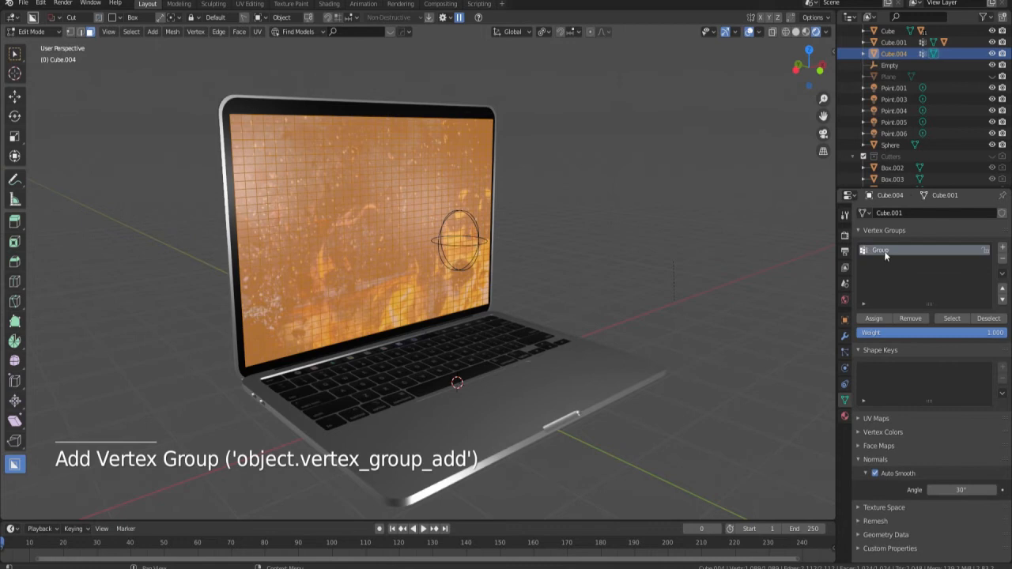
{"action": "left_click", "coordinate": [876, 318]}
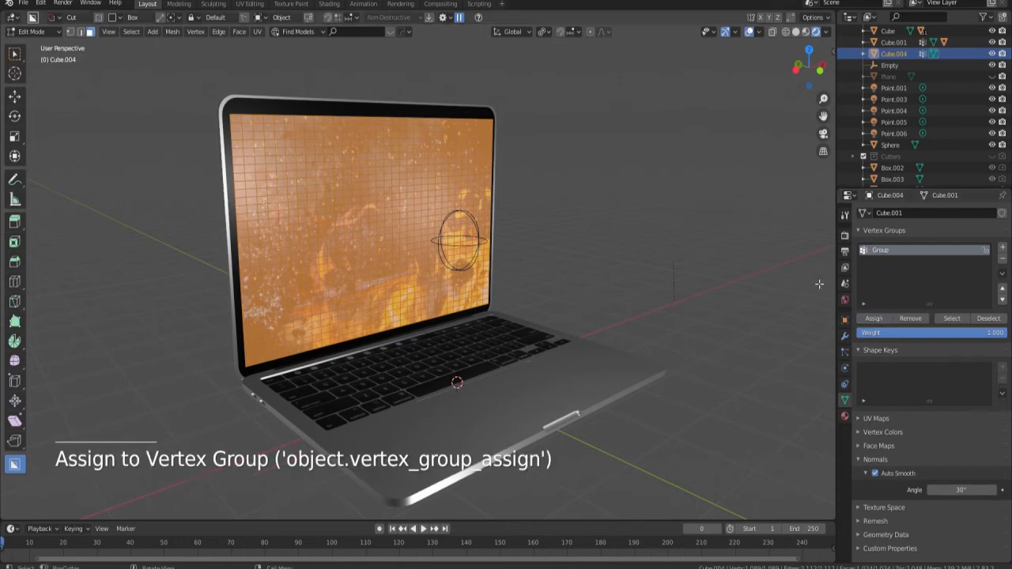
Add a Vertex Weight Proximity modifier to the display, using the vertex group Group and the Empty as target object.
{"action": "left_click", "coordinate": [844, 338]}
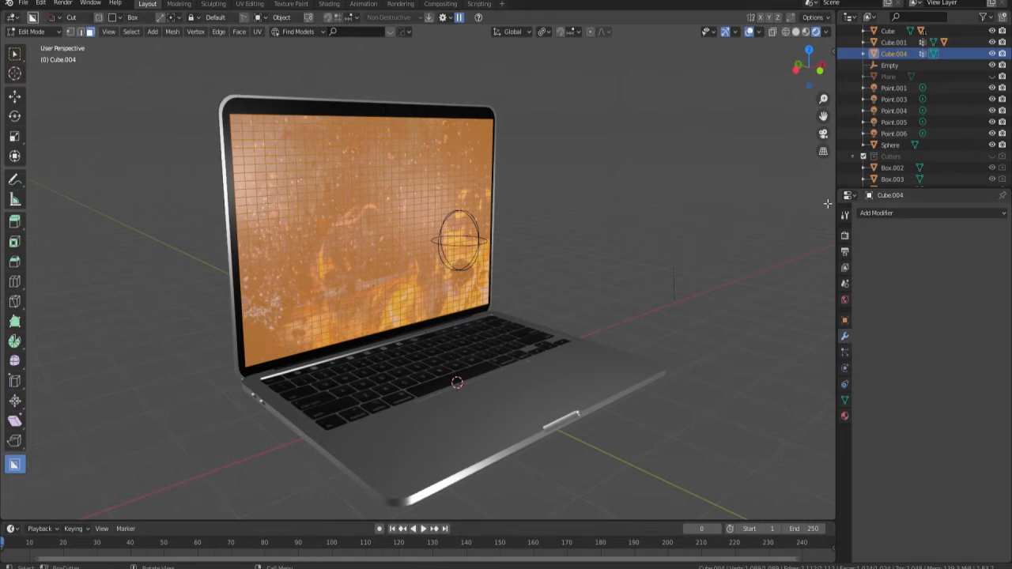
{"action": "left_click", "coordinate": [887, 213]}
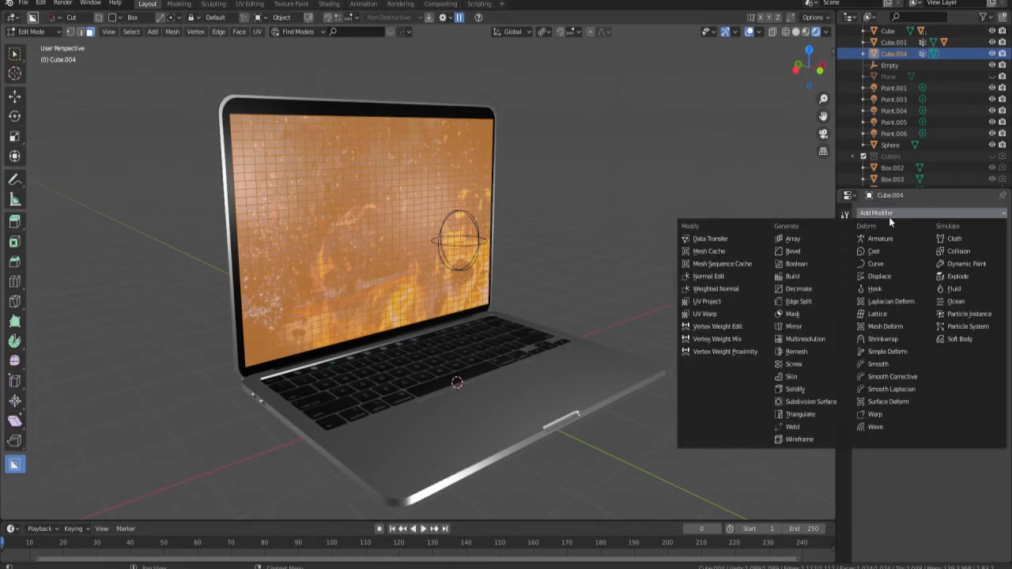
{"action": "left_click", "coordinate": [729, 353]}
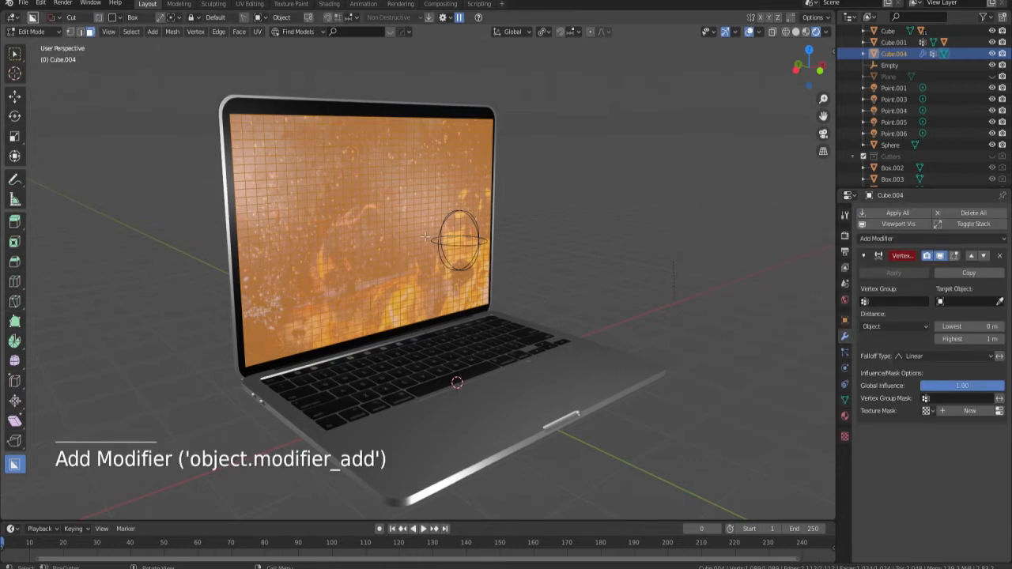
{"action": "left_click", "coordinate": [890, 302]}
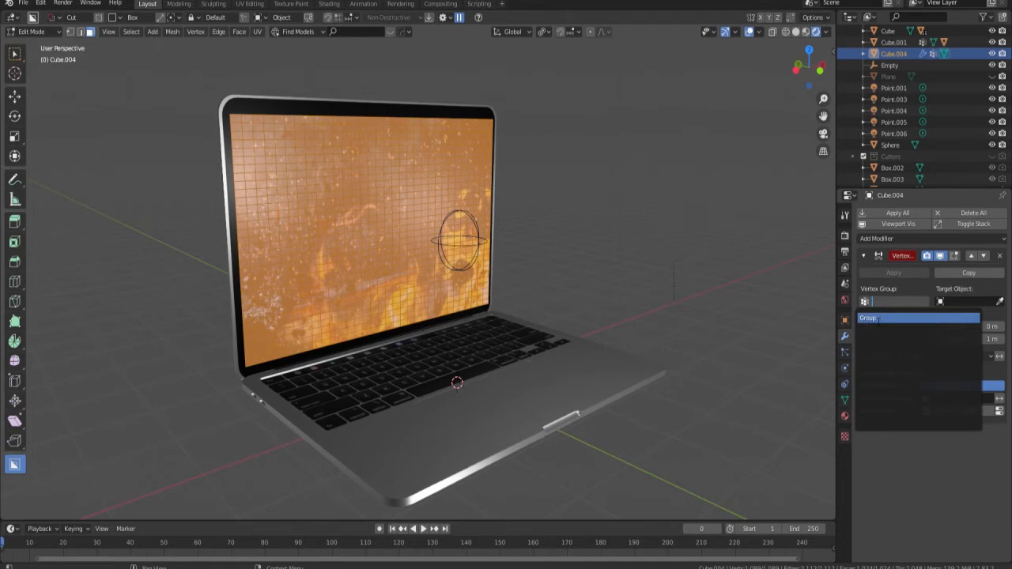
{"action": "left_click", "coordinate": [878, 318]}
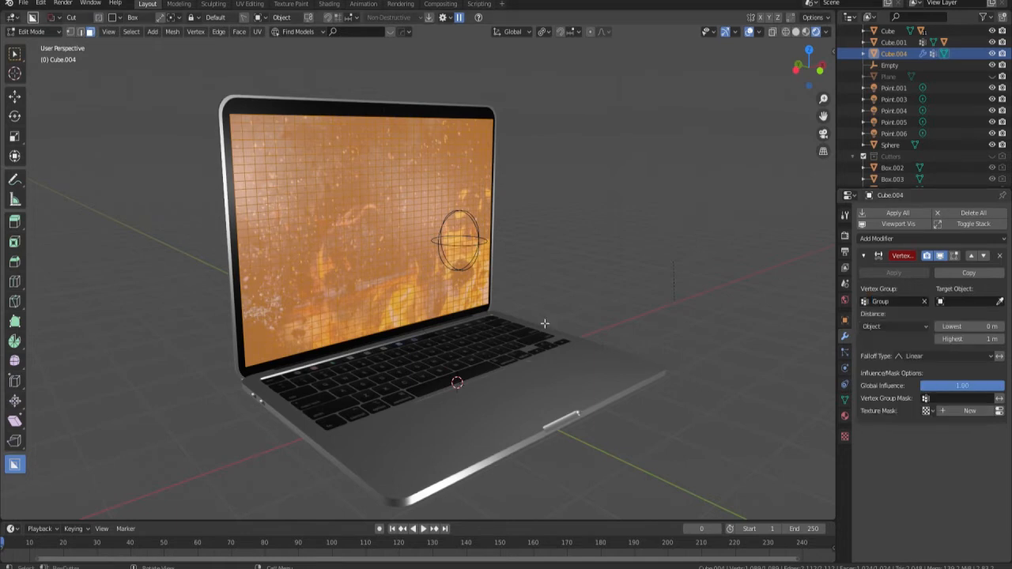
{"action": "left_click", "coordinate": [1000, 302]}
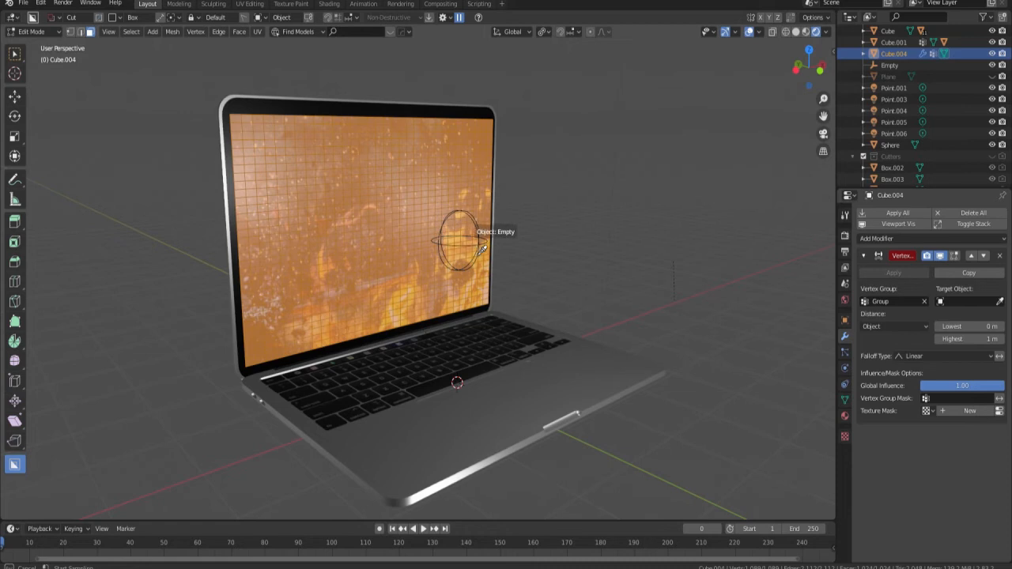
{"action": "left_click", "coordinate": [482, 250]}
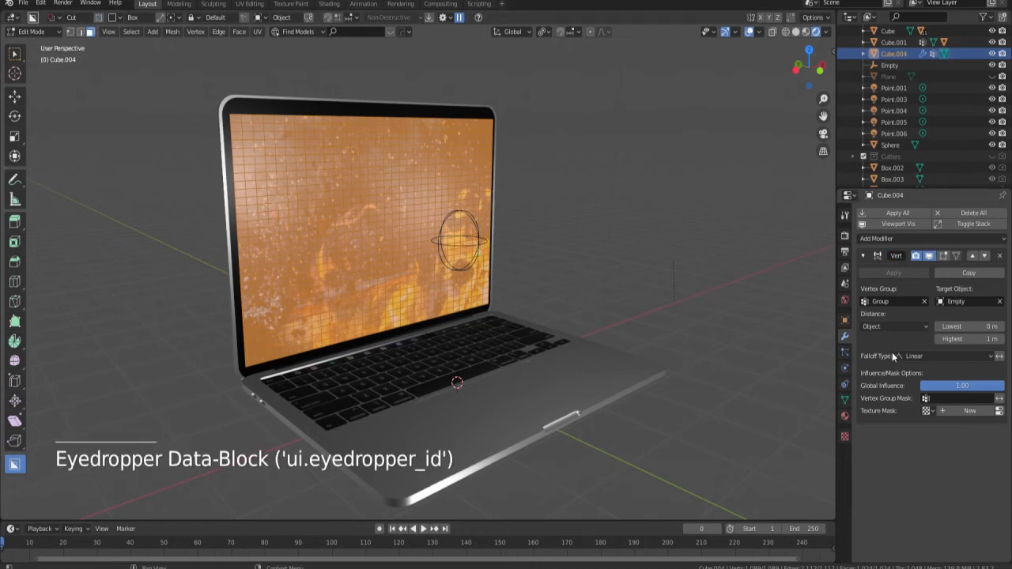
Set the proximity modifier's distance mode to Geometry and its falloff type to Smooth.
{"action": "left_click", "coordinate": [911, 326]}
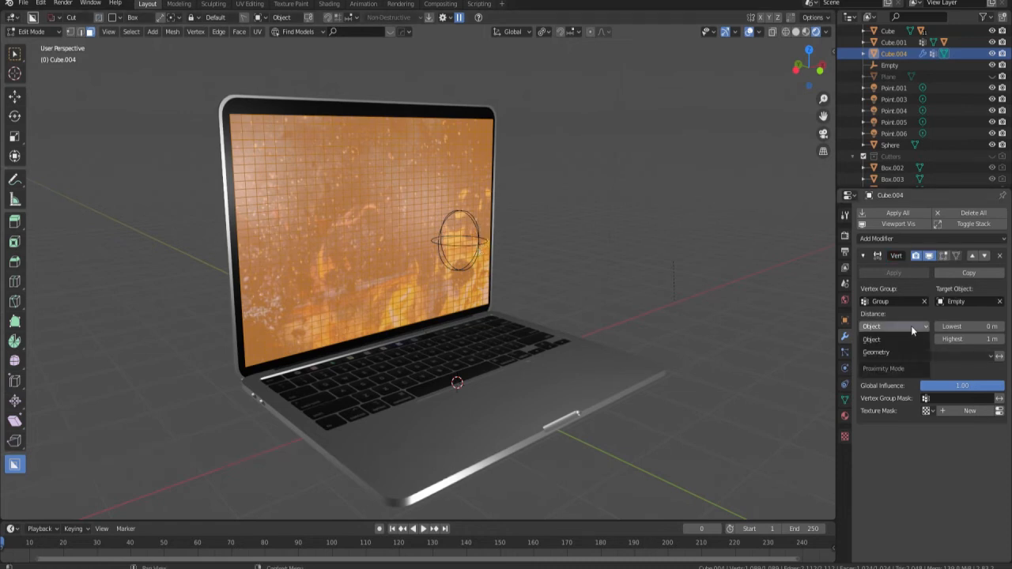
{"action": "left_click", "coordinate": [889, 352]}
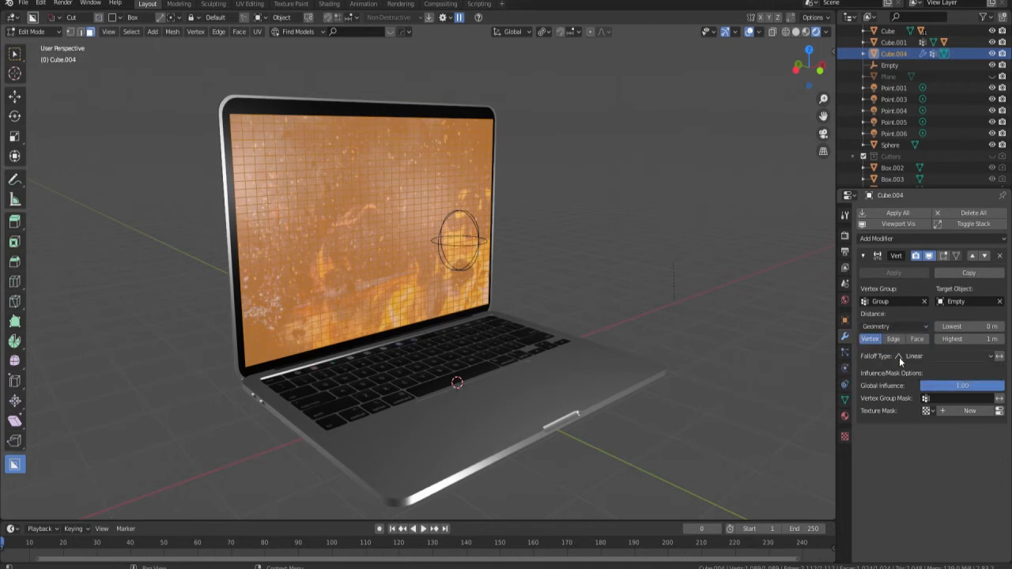
{"action": "left_click", "coordinate": [930, 357]}
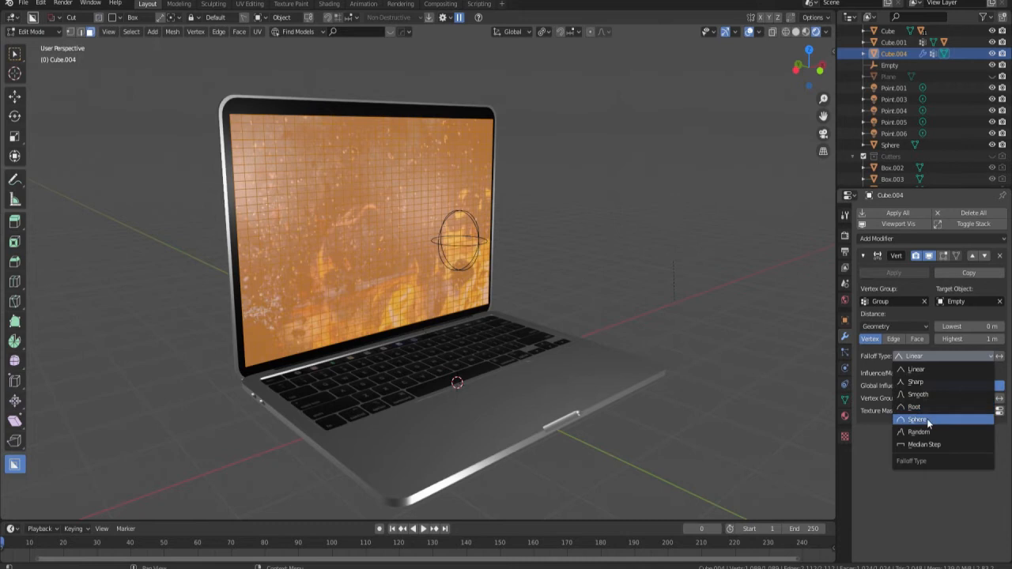
{"action": "left_click", "coordinate": [925, 395]}
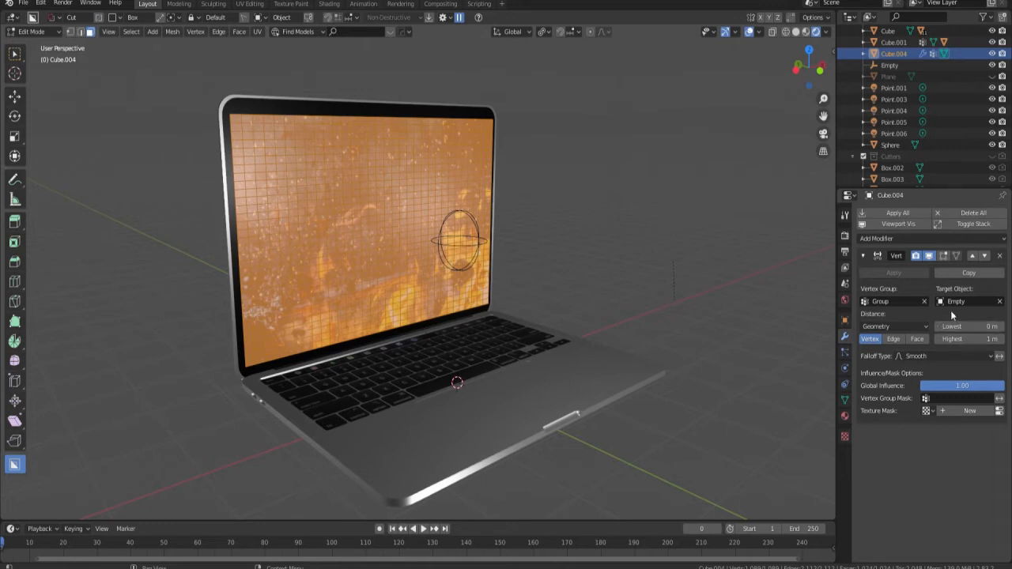
Add a Displace modifier limited to the vertex group Group and return the display to Object Mode.
{"action": "left_click", "coordinate": [881, 238]}
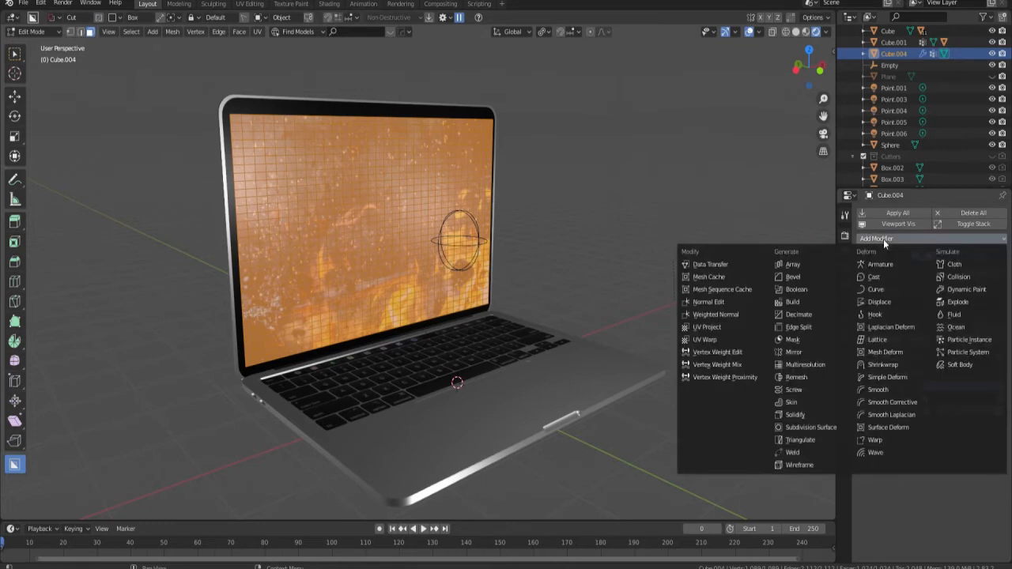
{"action": "left_click", "coordinate": [882, 304]}
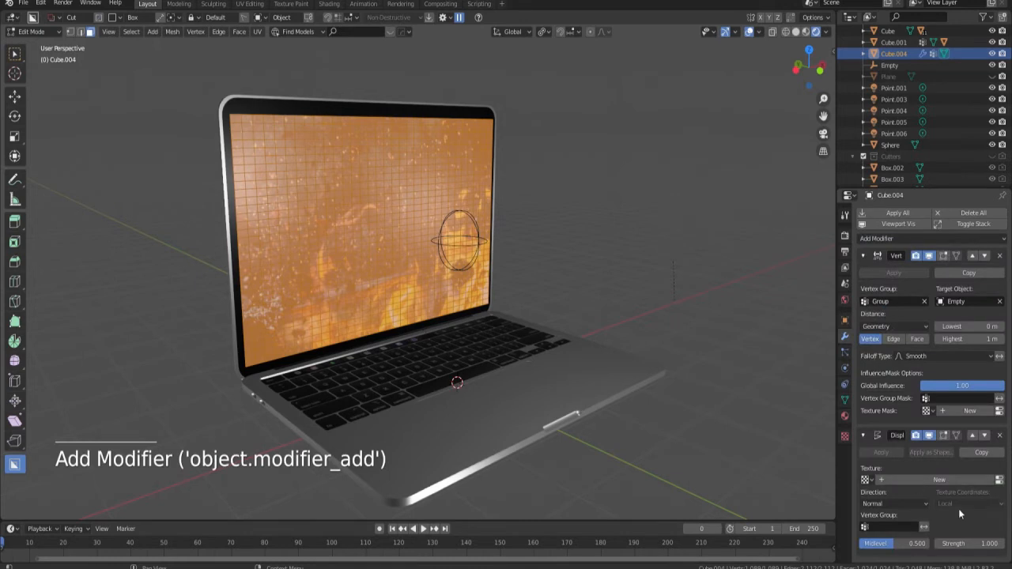
{"action": "left_click", "coordinate": [896, 527]}
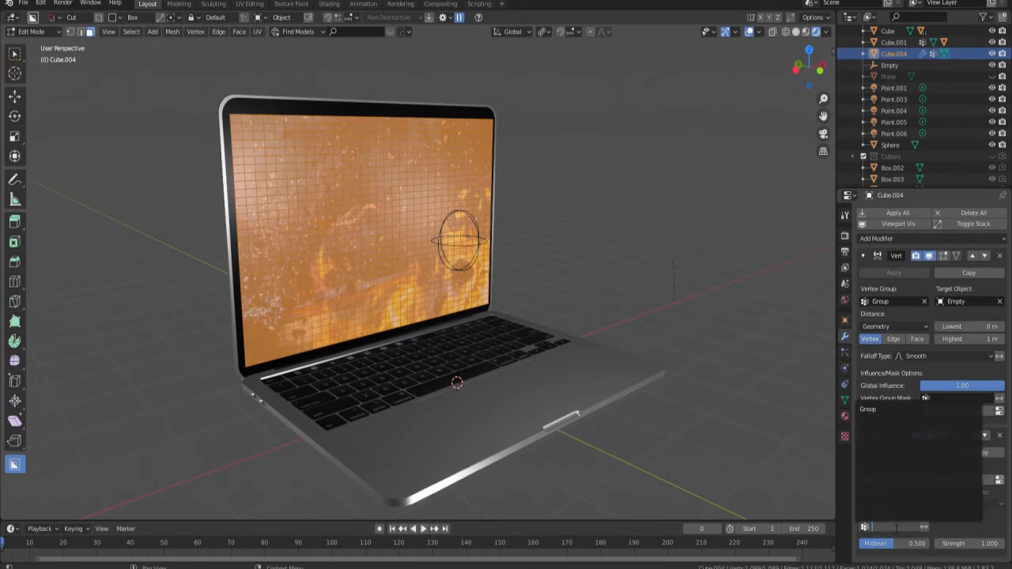
{"action": "left_click", "coordinate": [868, 409]}
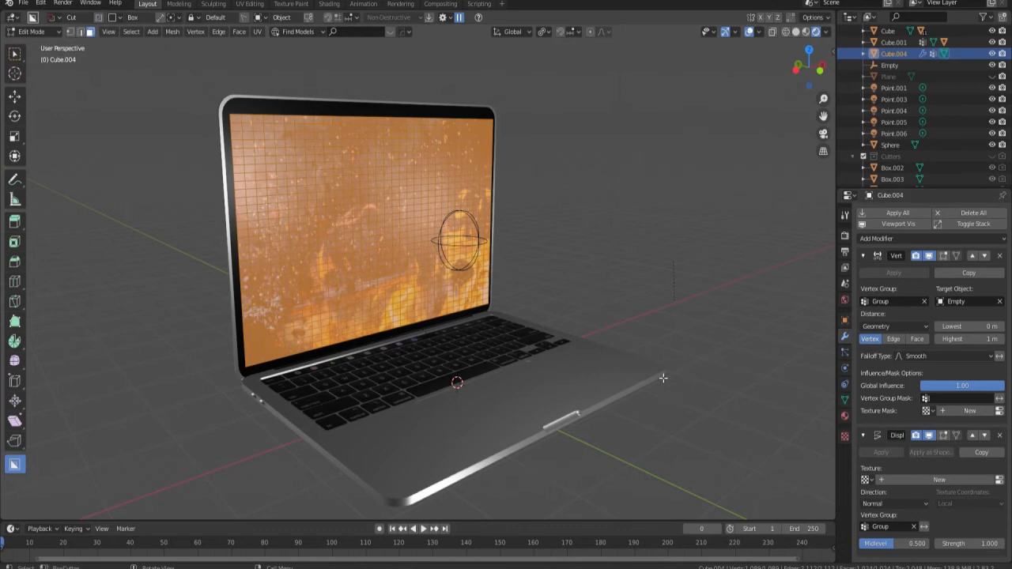
{"action": "key", "text": "Tab"}
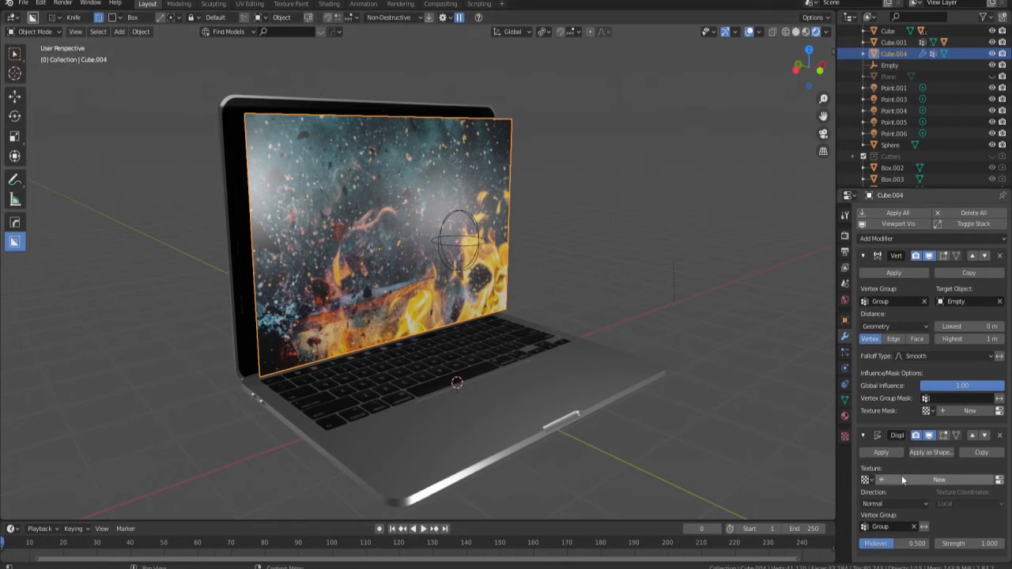
Create a Stucci texture with the Voronoi Crackle noise basis for the display's Displace modifier.
{"action": "left_click", "coordinate": [999, 482]}
{"action": "left_click", "coordinate": [926, 230]}
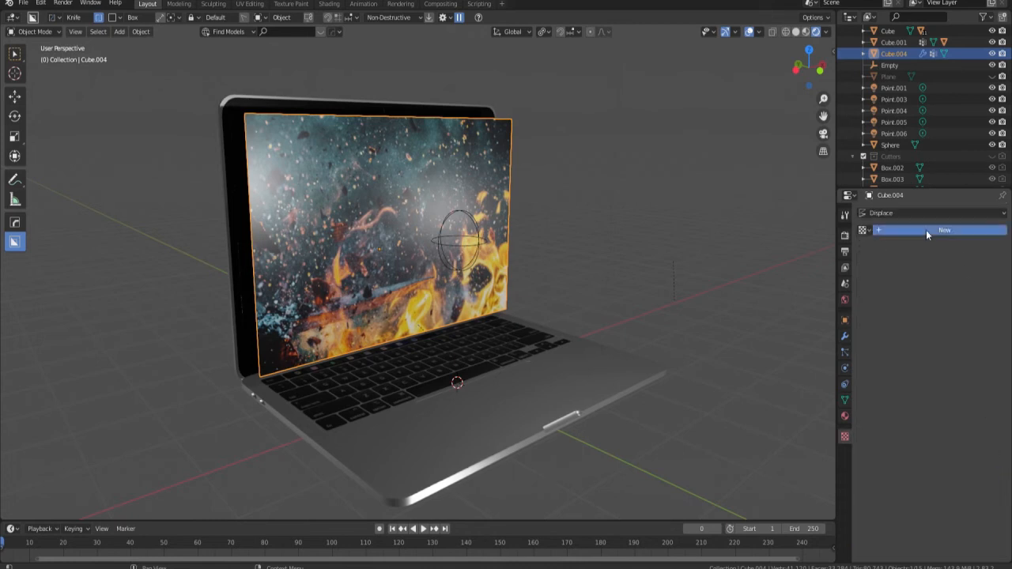
{"action": "left_click", "coordinate": [952, 247]}
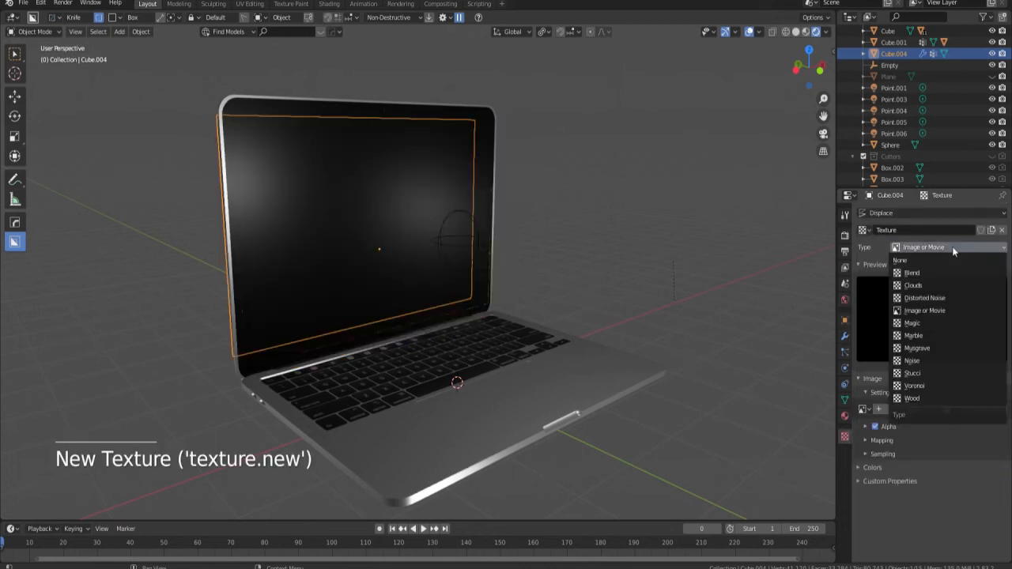
{"action": "left_click", "coordinate": [923, 375]}
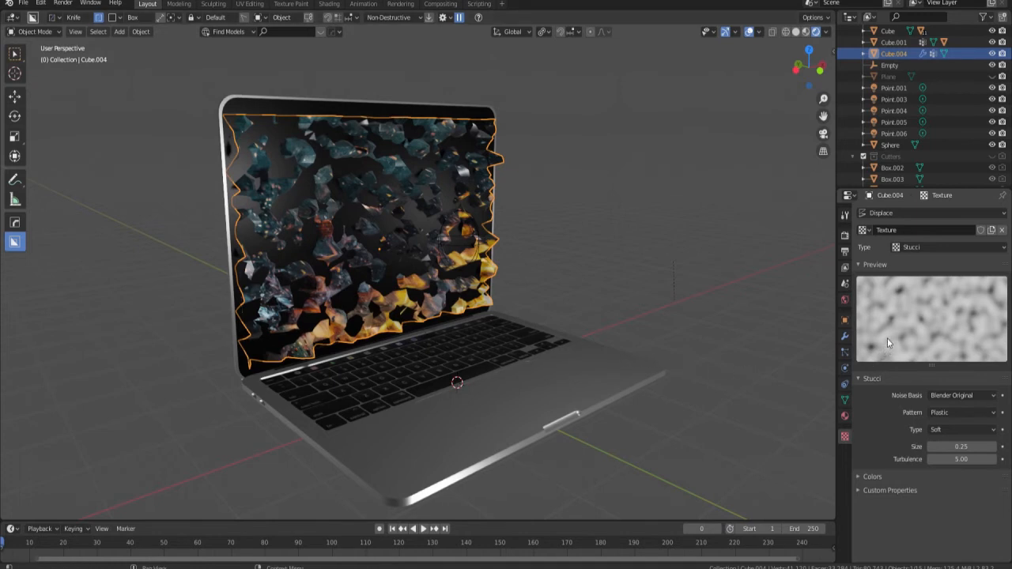
{"action": "left_click", "coordinate": [952, 396]}
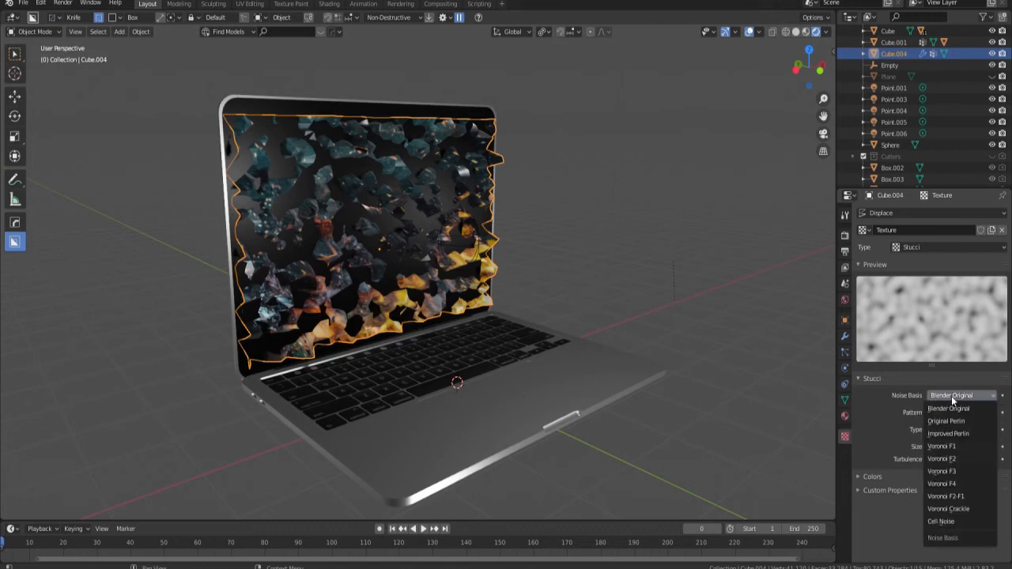
{"action": "left_click", "coordinate": [973, 511]}
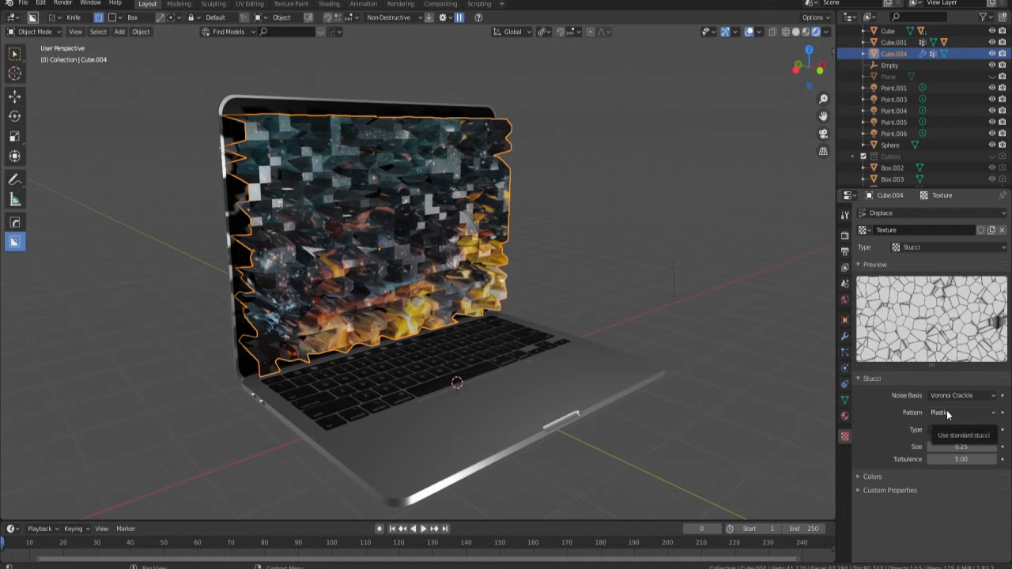
{"action": "mouse_move", "coordinate": [972, 449]}
{"action": "left_mouse_down"}
{"action": "mouse_move", "coordinate": [941, 450]}
{"action": "mouse_move", "coordinate": [973, 449]}
{"action": "left_mouse_up"}
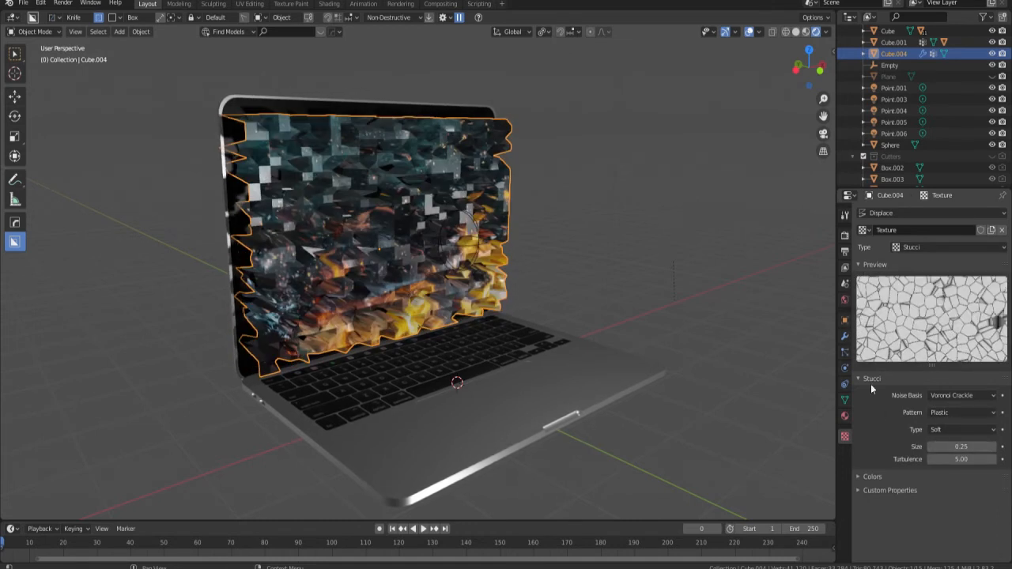
Set the Vertex Weight Proximity modifier's highest distance to 0 m and its lowest distance to 0.8 m.
{"action": "left_click", "coordinate": [845, 338]}
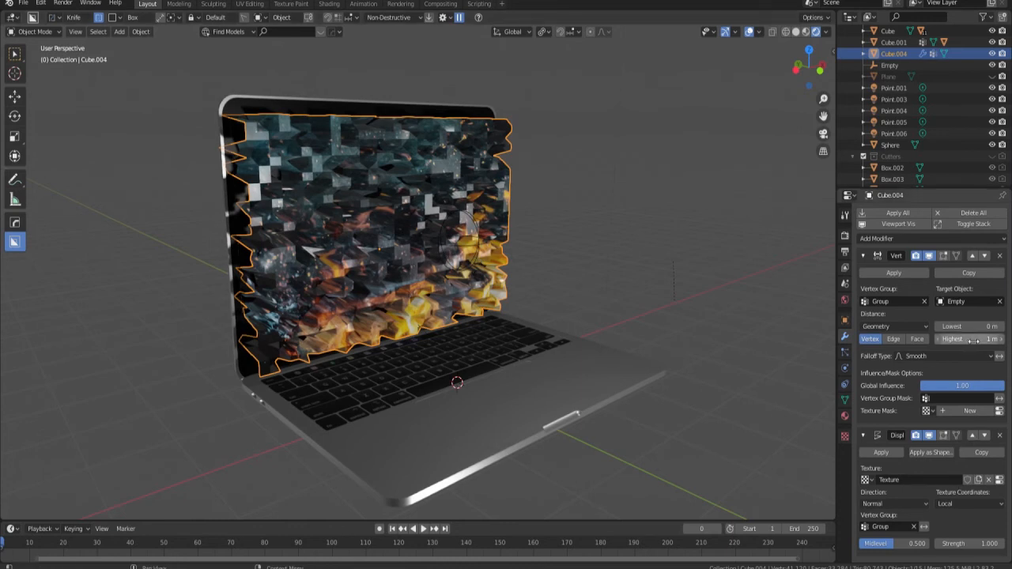
{"action": "left_click_drag", "start_coordinate": [974, 341], "coordinate": [953, 341]}
{"action": "left_click", "coordinate": [1000, 328]}
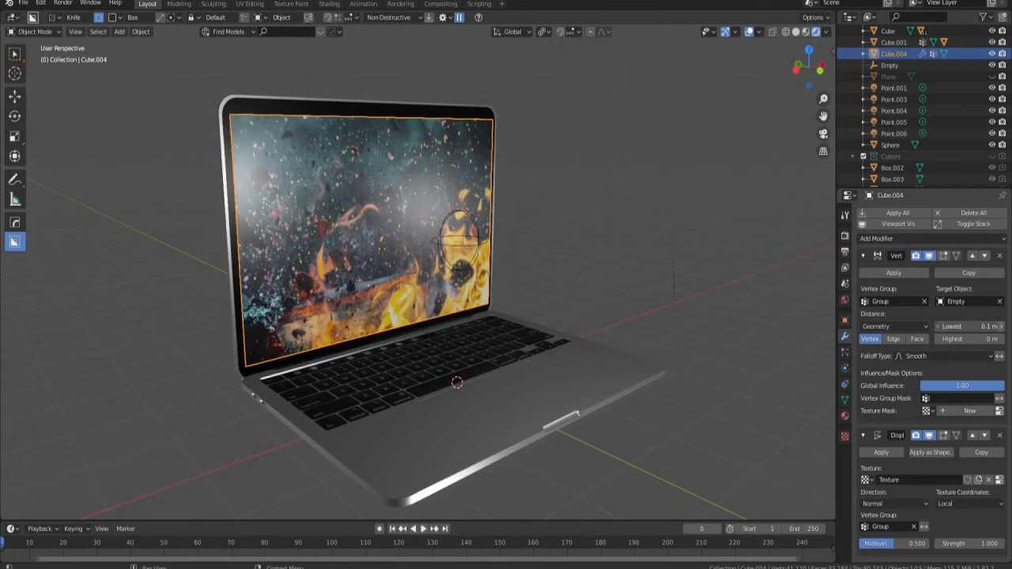
{"action": "left_click", "coordinate": [1000, 327]}
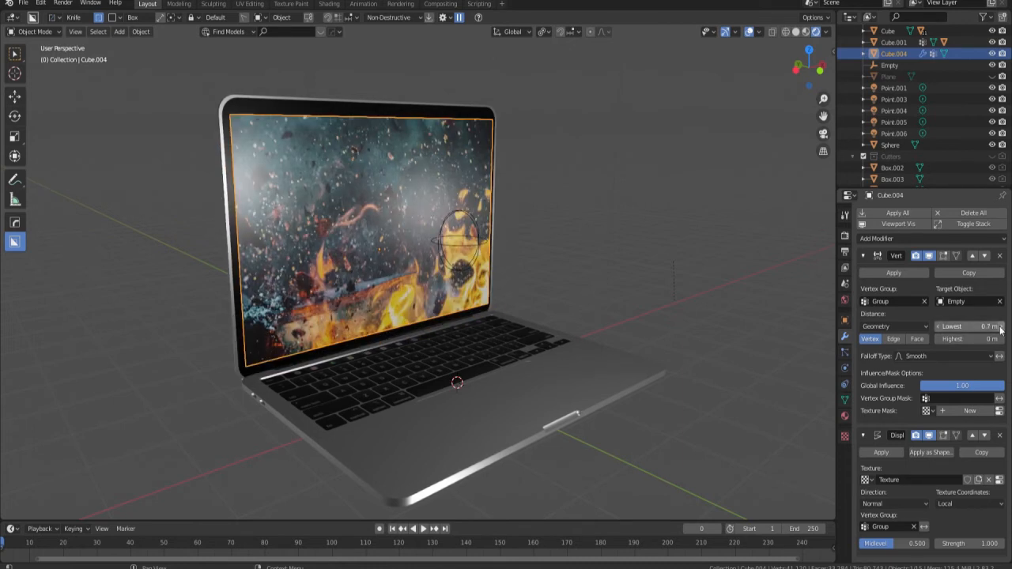
Move the Empty about 1.47 m along the Y axis toward the middle of the display.
{"action": "left_click", "coordinate": [451, 245]}
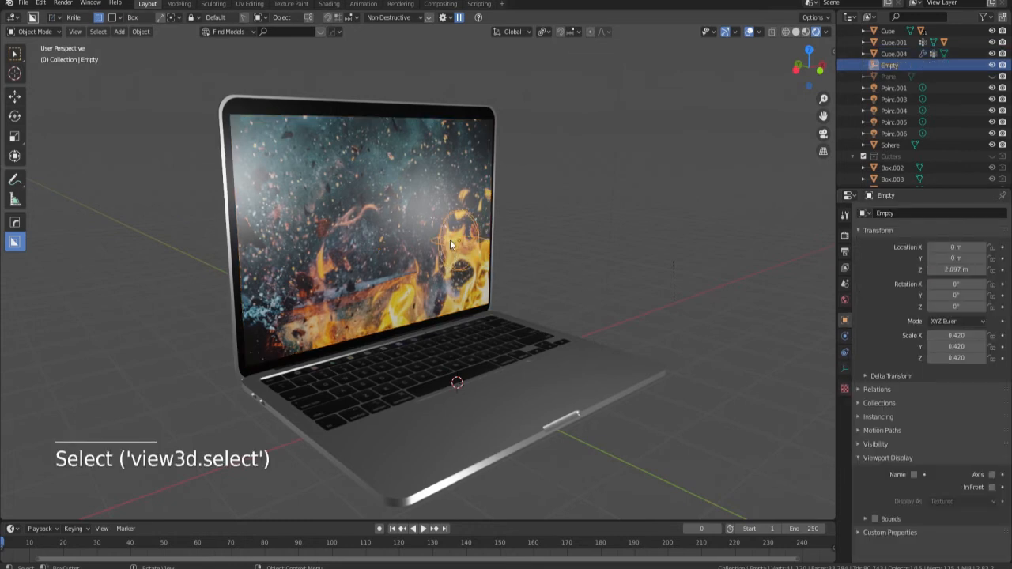
{"action": "key", "text": "g"}
{"action": "key", "text": "y"}
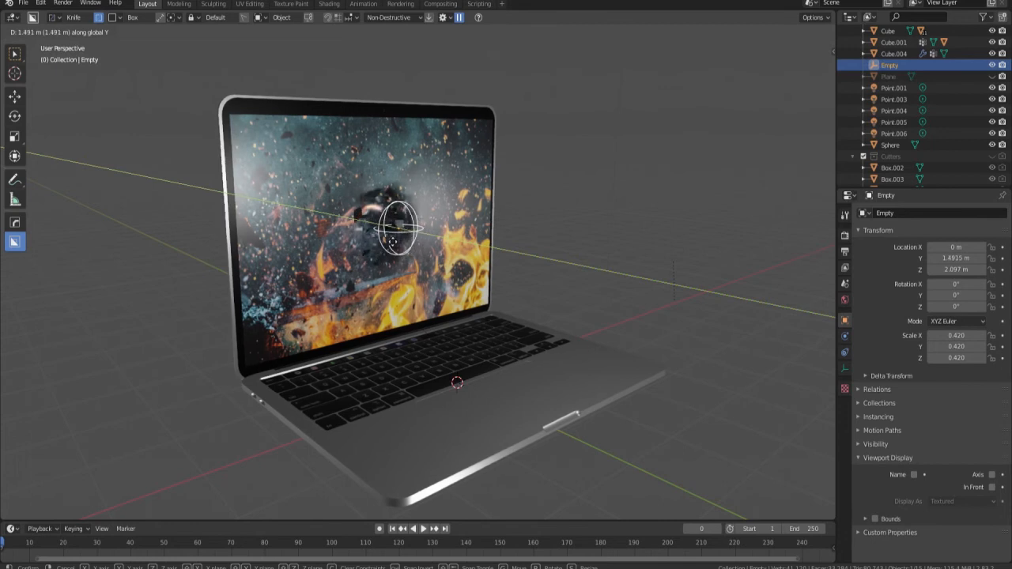
{"action": "left_click", "coordinate": [389, 243]}
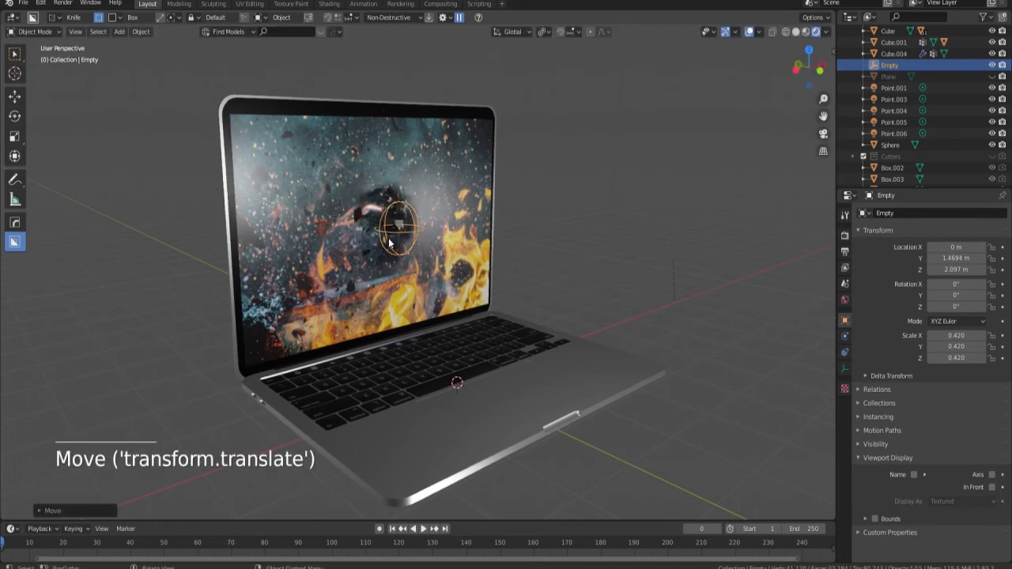
Raise the strength of the display's Displace modifier to 11.5.
{"action": "left_click", "coordinate": [424, 265]}
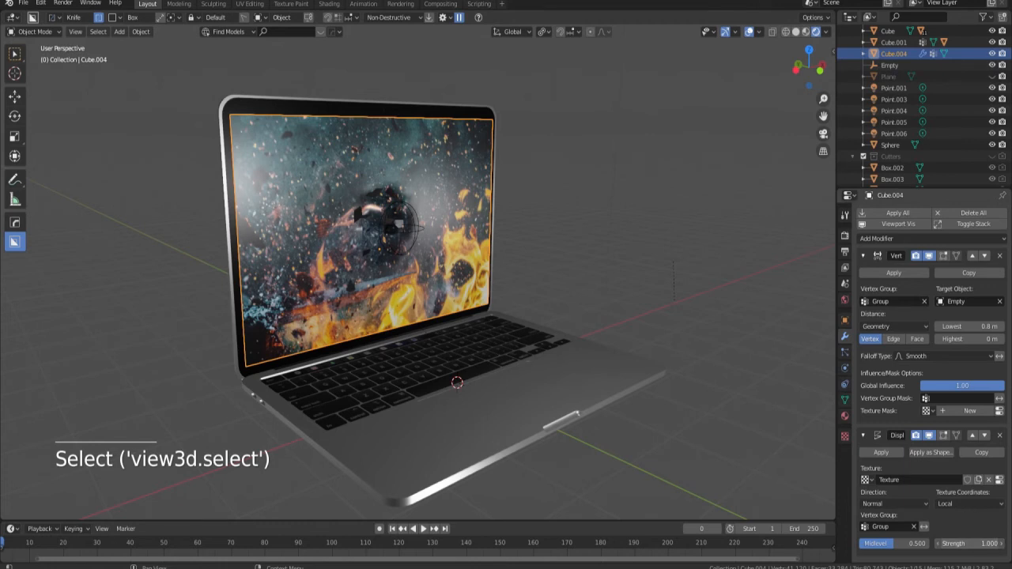
{"action": "left_click_drag", "start_coordinate": [971, 544], "coordinate": [993, 544]}
{"action": "mouse_move", "coordinate": [970, 544]}
{"action": "left_mouse_down"}
{"action": "mouse_move", "coordinate": [931, 544]}
{"action": "mouse_move", "coordinate": [977, 544]}
{"action": "left_mouse_up"}
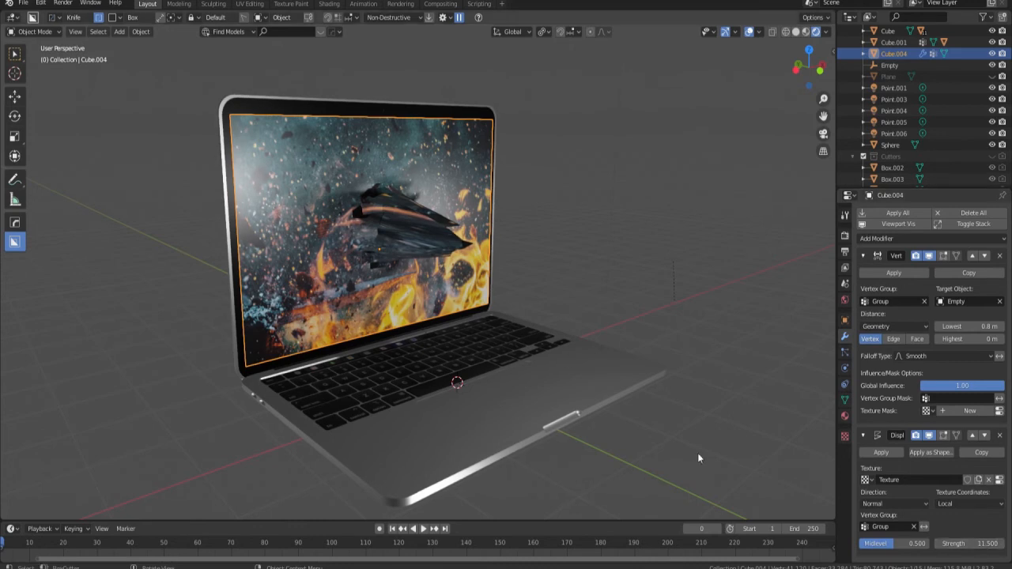
Shift the Empty slightly along the Y axis to about 1.48 m.
{"action": "left_click", "coordinate": [384, 239]}
{"action": "middle_click_drag", "start_coordinate": [383, 239], "coordinate": [456, 282]}
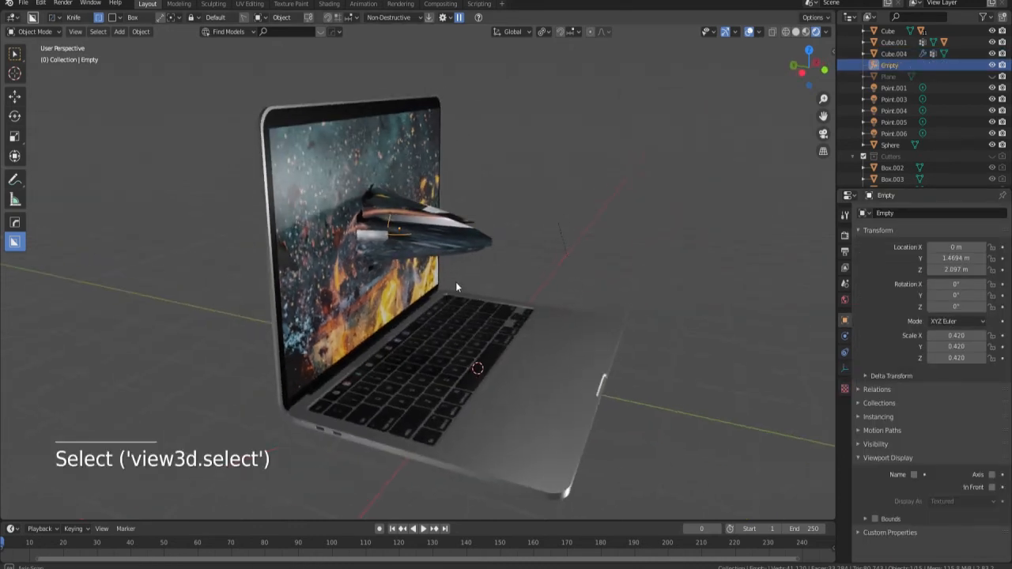
{"action": "key", "text": "g"}
{"action": "key", "text": "y"}
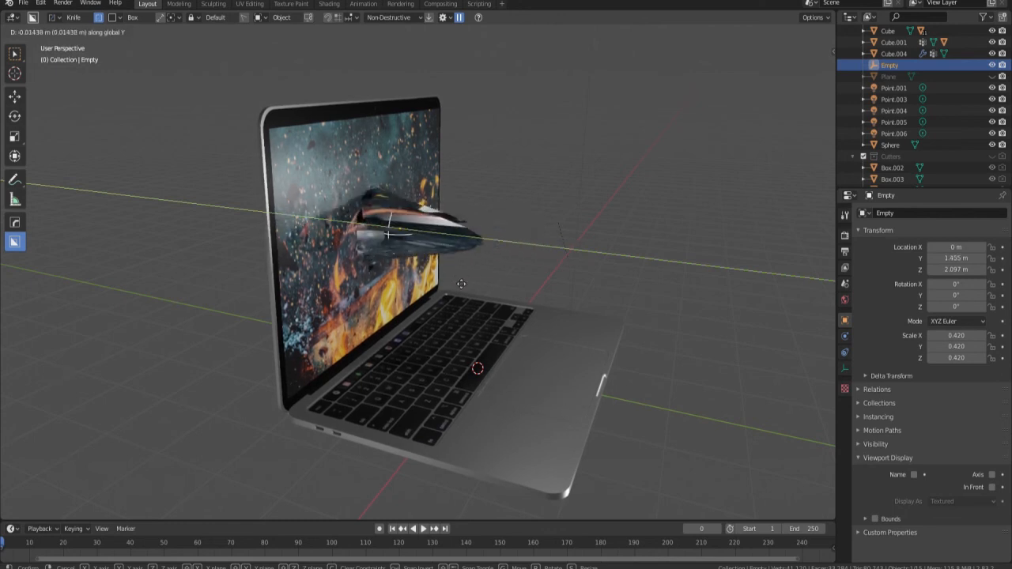
{"action": "left_click", "coordinate": [454, 279]}
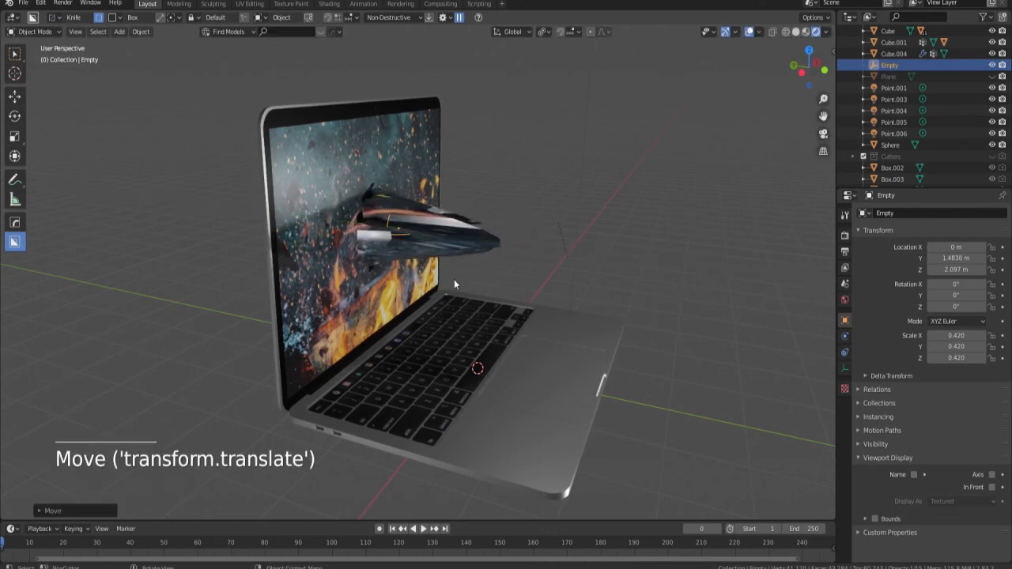
Reduce the size of the Stucci texture used by the display's Displace modifier to 0.19.
{"action": "left_click", "coordinate": [343, 283]}
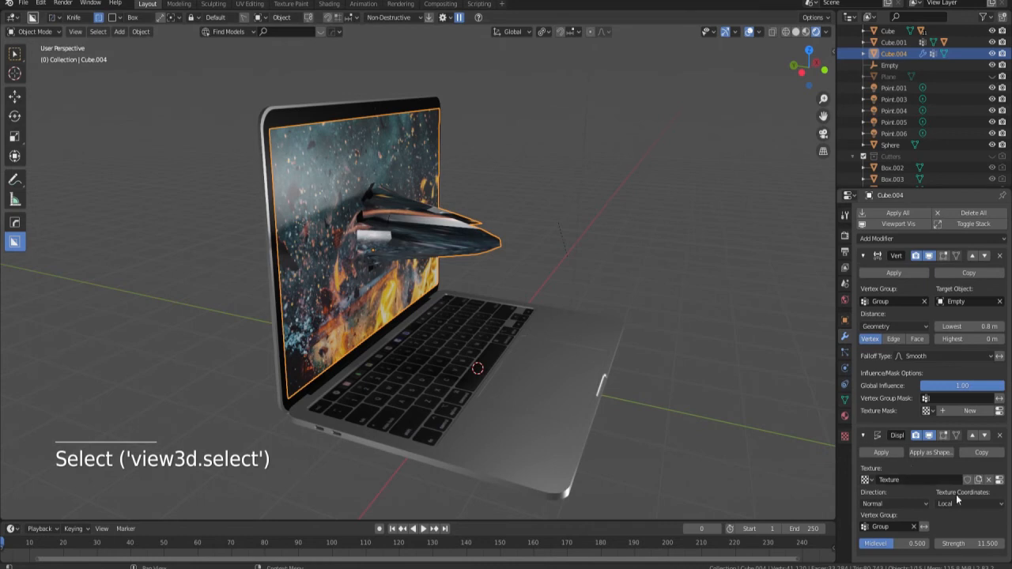
{"action": "left_click", "coordinate": [998, 480]}
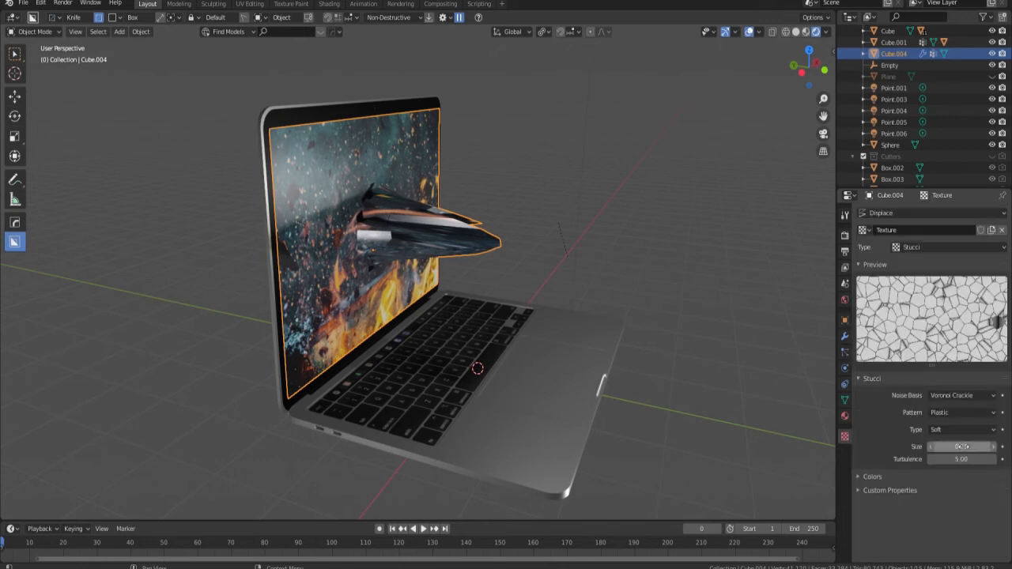
{"action": "mouse_move", "coordinate": [961, 447]}
{"action": "left_mouse_down"}
{"action": "mouse_move", "coordinate": [981, 447]}
{"action": "mouse_move", "coordinate": [952, 447]}
{"action": "left_mouse_up"}
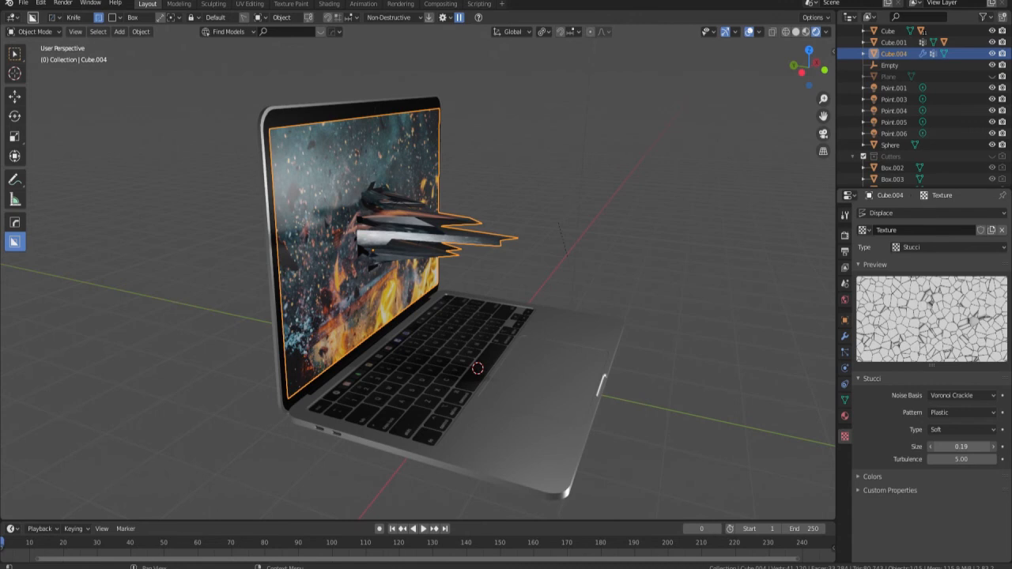
{"action": "mouse_move", "coordinate": [624, 348]}
{"action": "middle_mouse_down"}
{"action": "mouse_move", "coordinate": [577, 328]}
{"action": "mouse_move", "coordinate": [609, 347]}
{"action": "middle_mouse_up"}
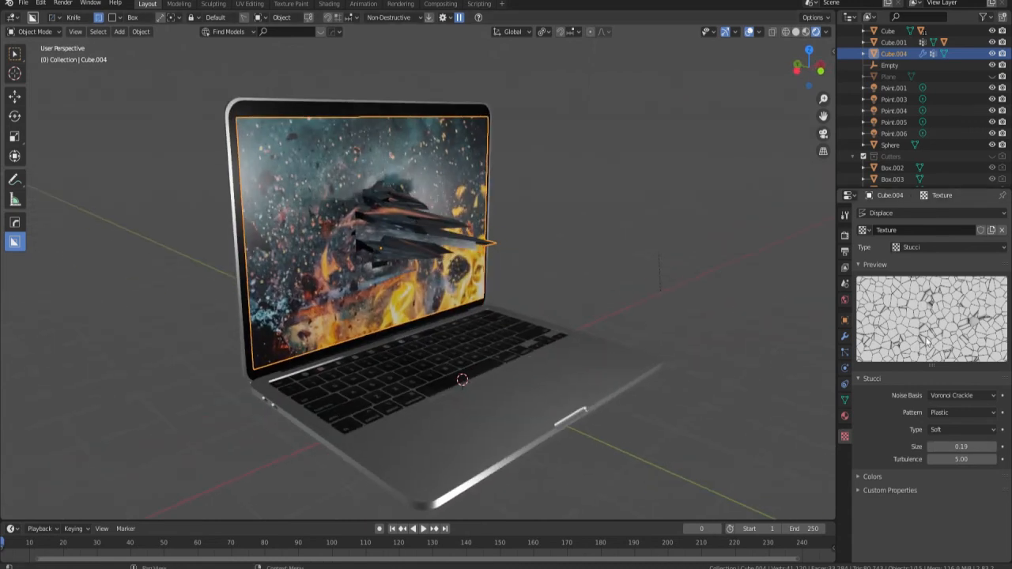
Try the Clouds type for the displacement texture, and switch it to Blend with a Quadratic sphere progression.
{"action": "left_click", "coordinate": [944, 247]}
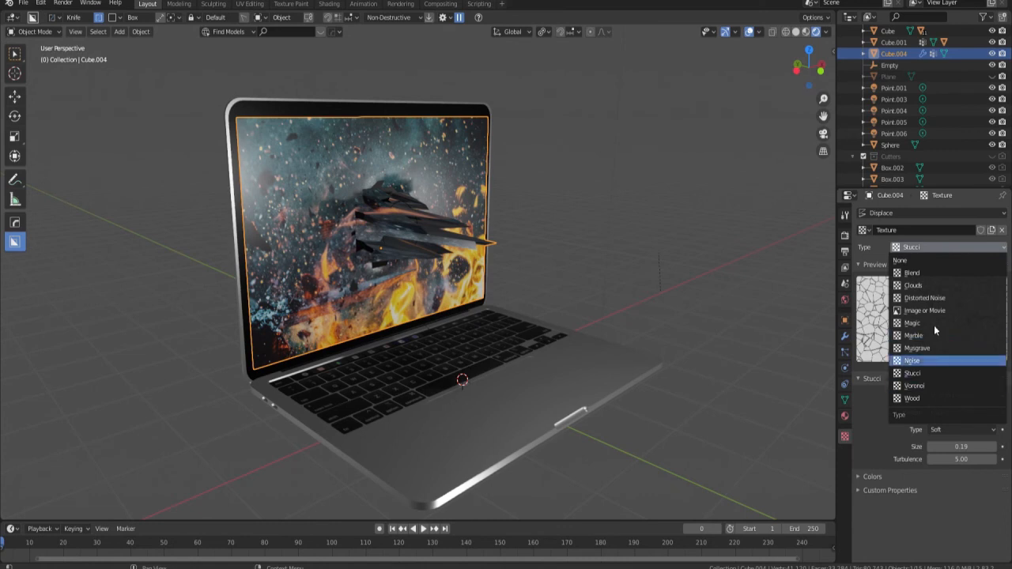
{"action": "left_click", "coordinate": [927, 285]}
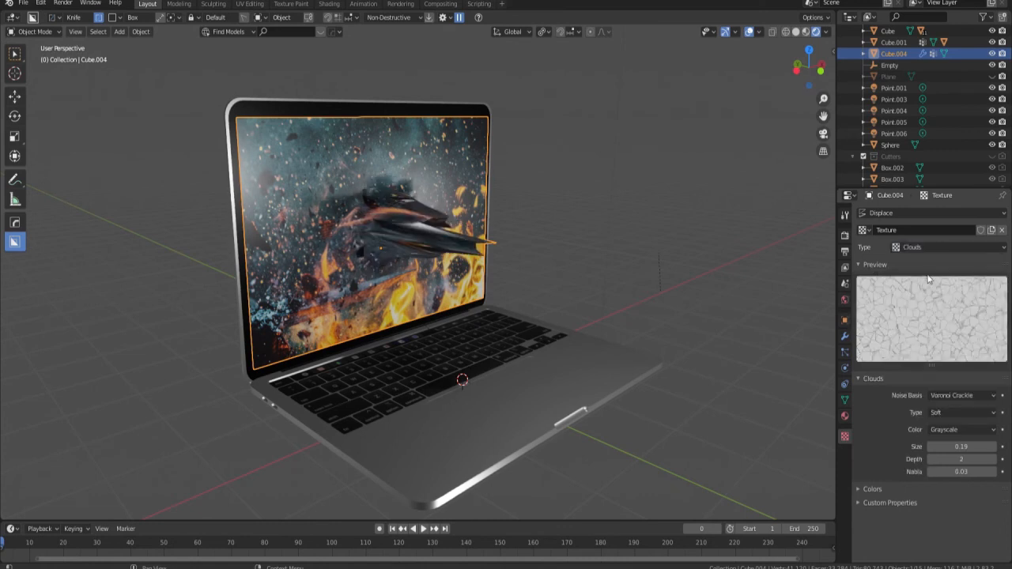
{"action": "left_click", "coordinate": [936, 247]}
{"action": "left_click", "coordinate": [923, 272]}
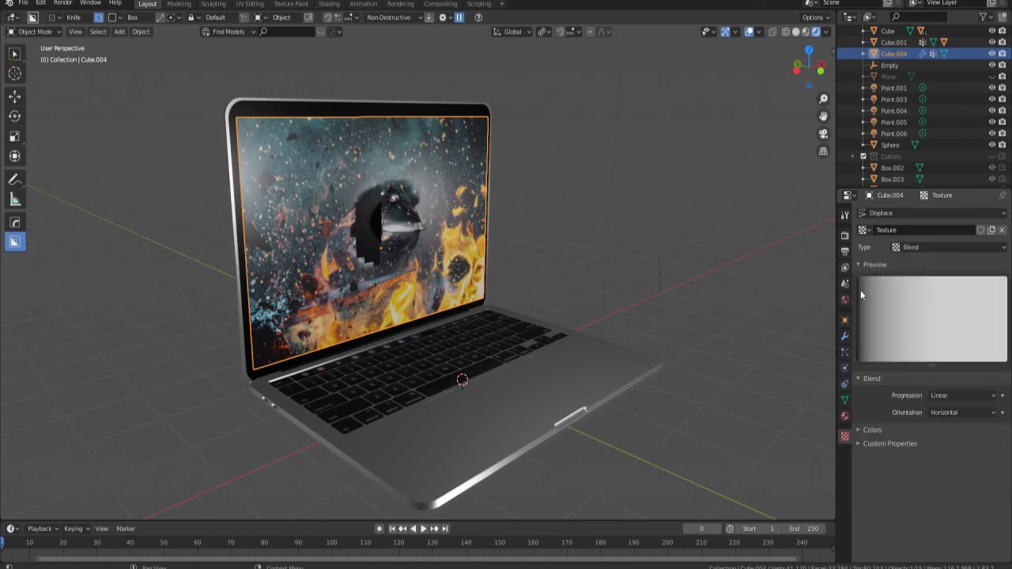
{"action": "left_click", "coordinate": [963, 396]}
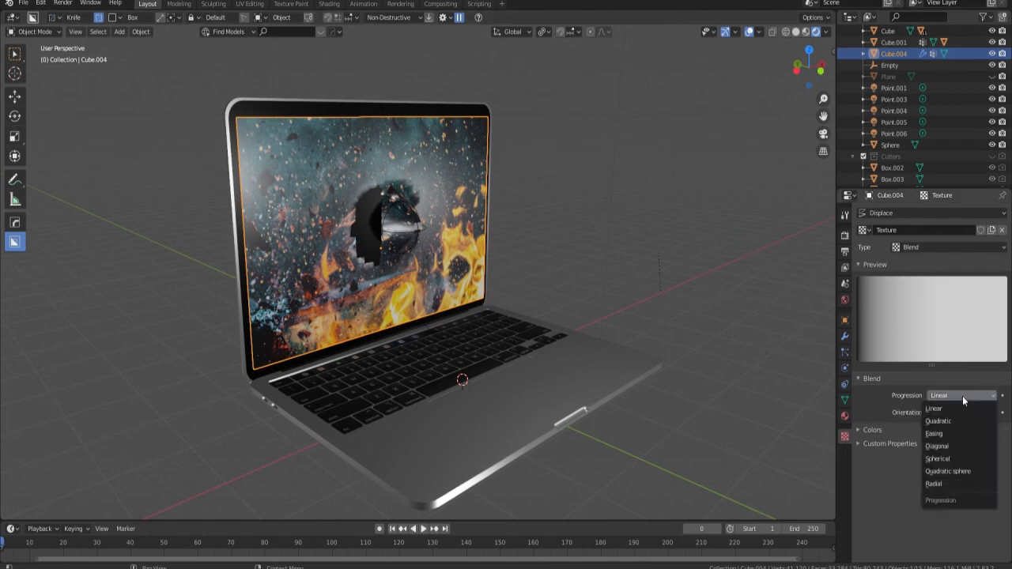
{"action": "left_click", "coordinate": [952, 472]}
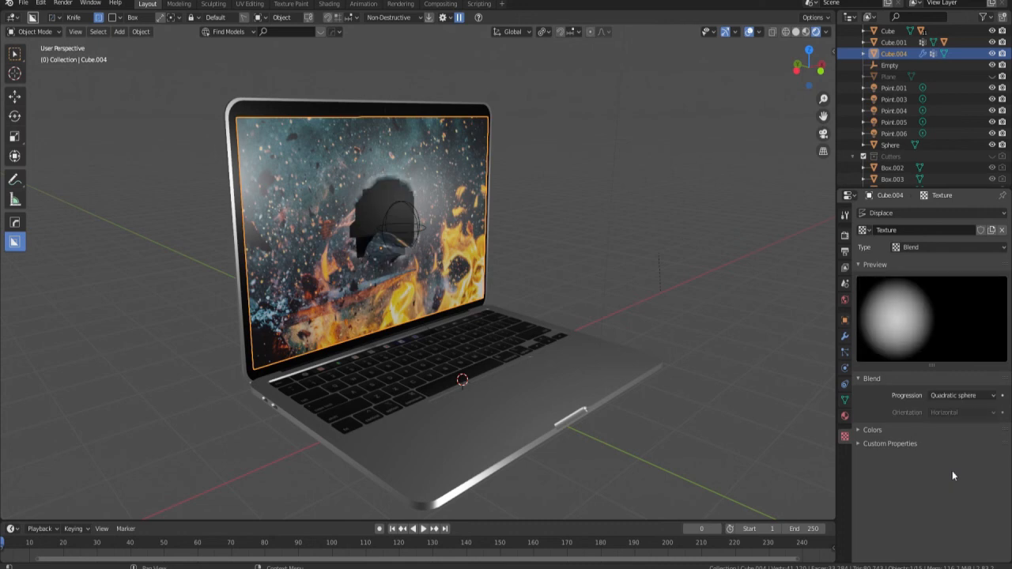
Try moving the Empty along the Y axis to test the Blend texture's effect on the display, and cancel the move.
{"action": "left_click", "coordinate": [418, 232]}
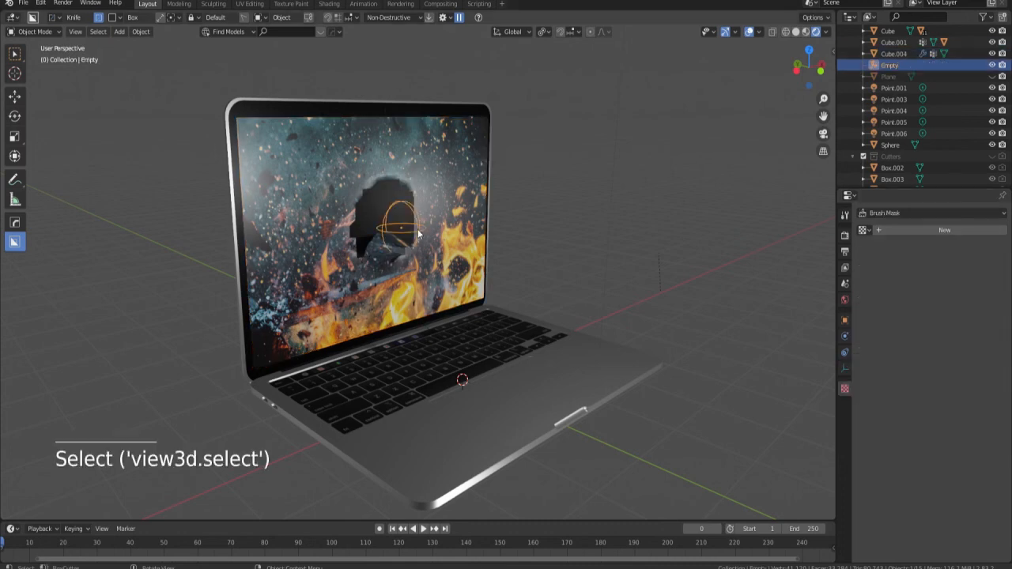
{"action": "key", "text": "g"}
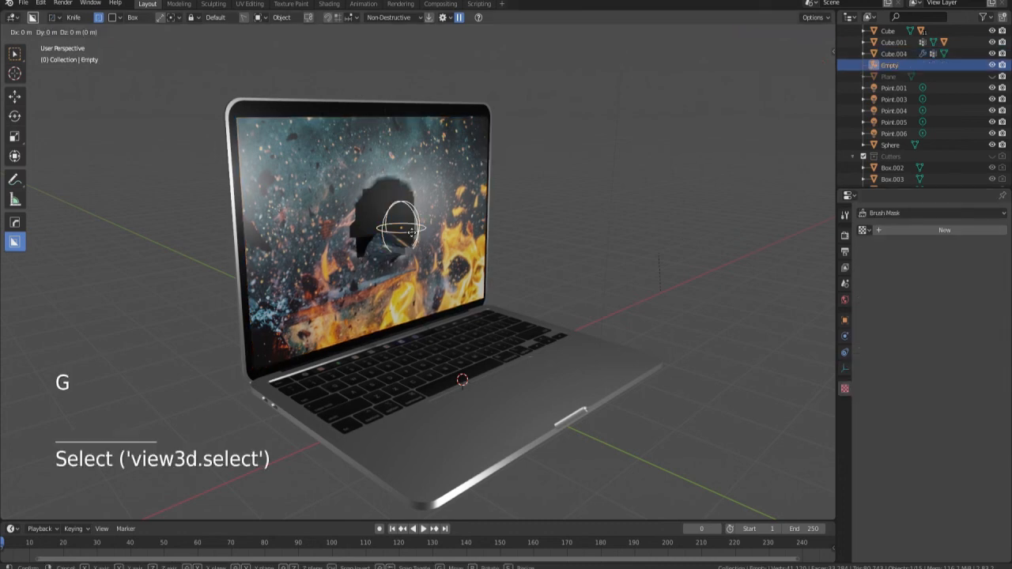
{"action": "key", "text": "y"}
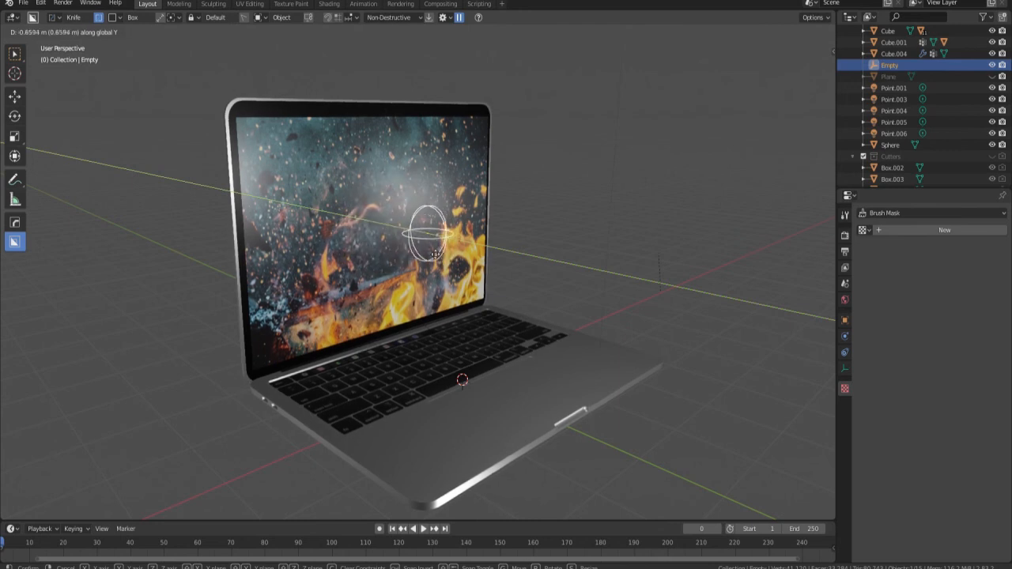
{"action": "right_click", "coordinate": [435, 254]}
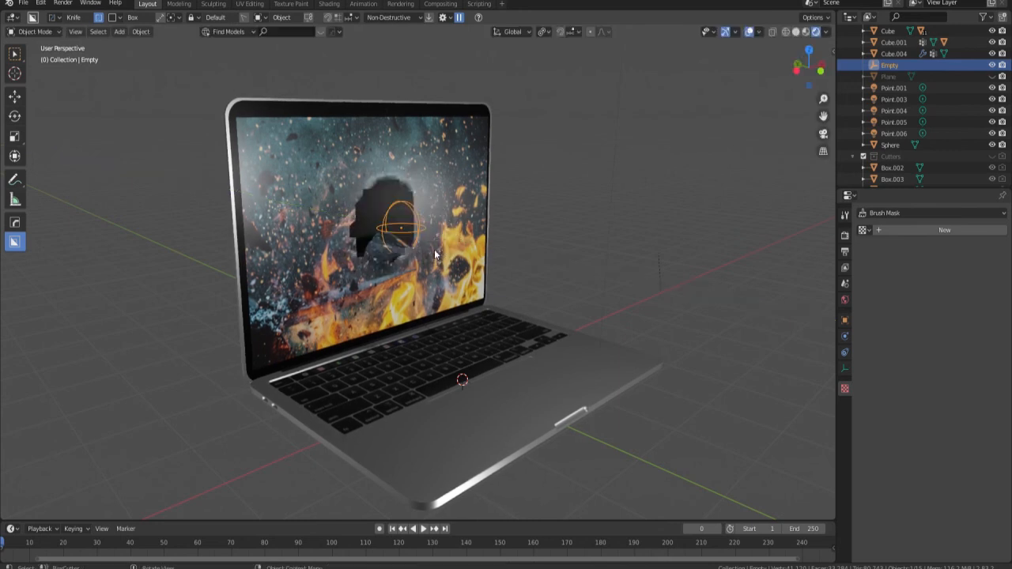